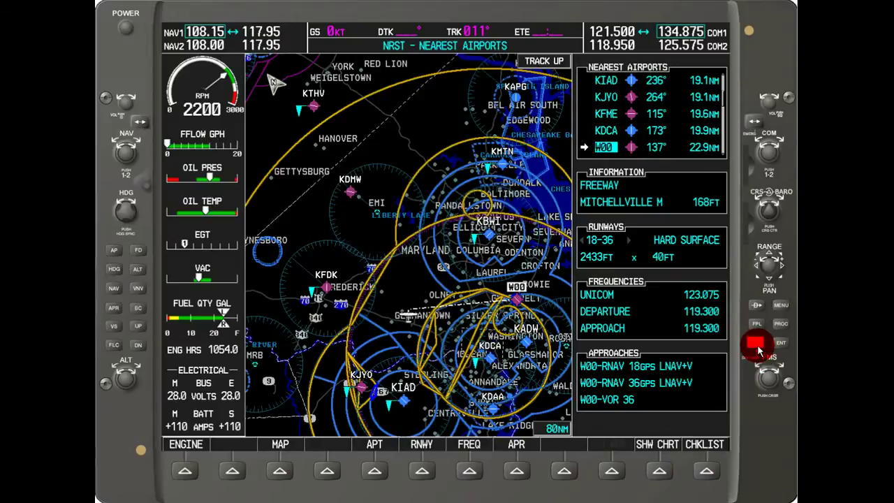
Return to the navigation map and turn the FMS knobs to NRST Nearest Intersections.
click(757, 349)
click(780, 365)
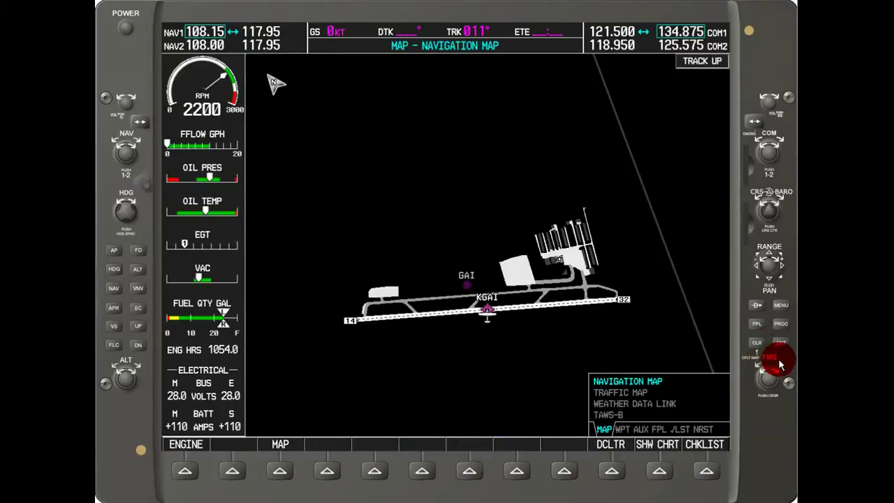
scroll(780, 364, up, 5)
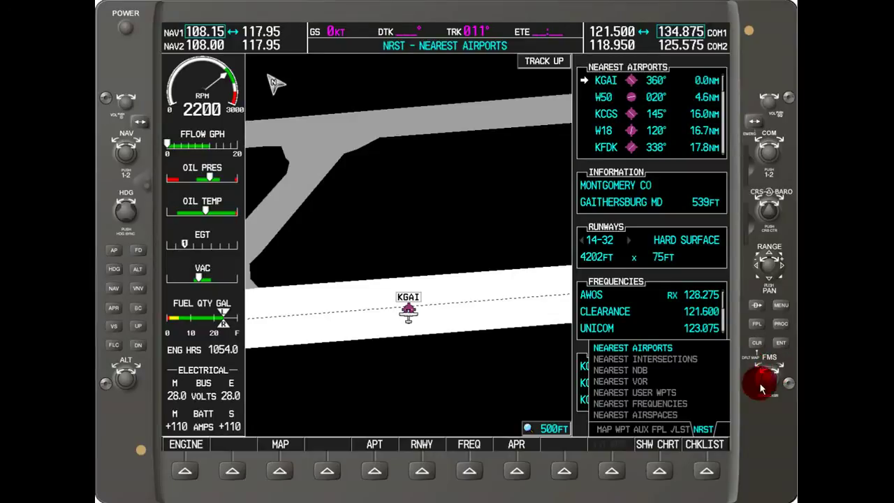
scroll(761, 388, up, 1)
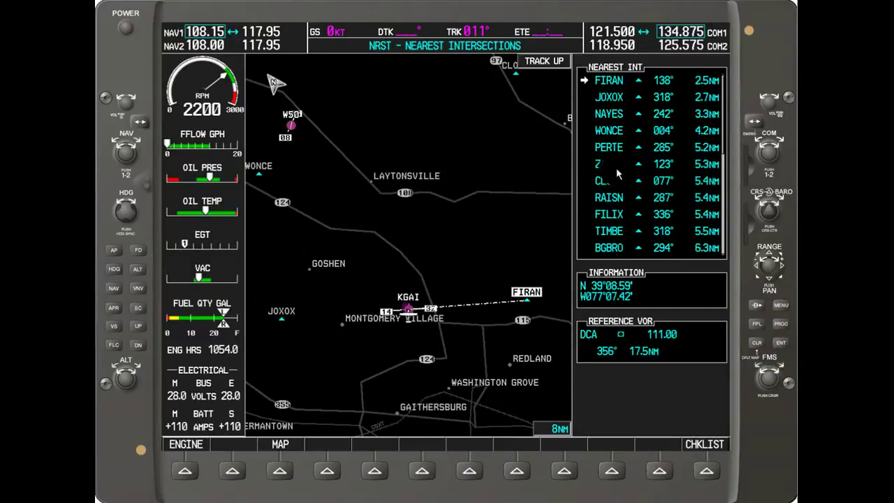
click(769, 380)
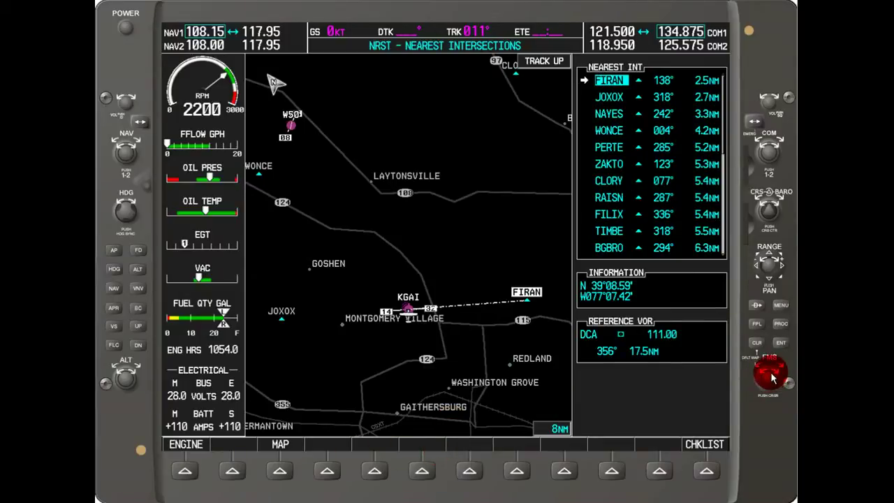
scroll(773, 370, down, 6)
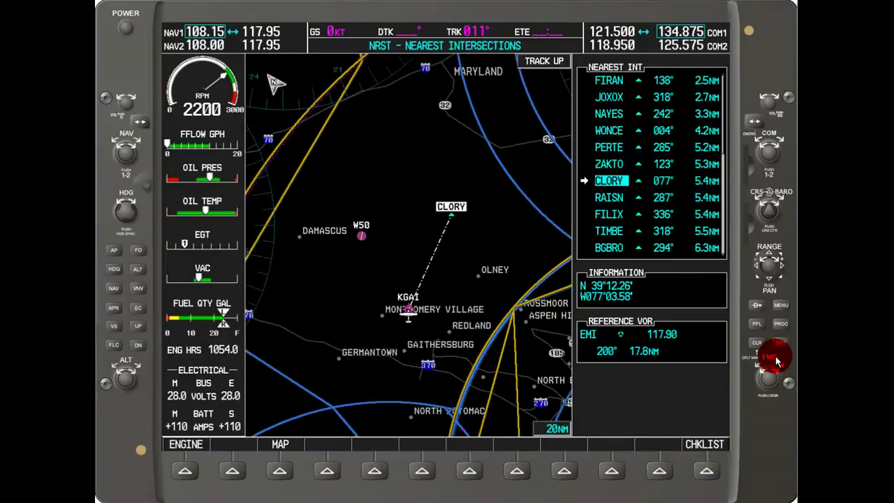
scroll(777, 361, down, 4)
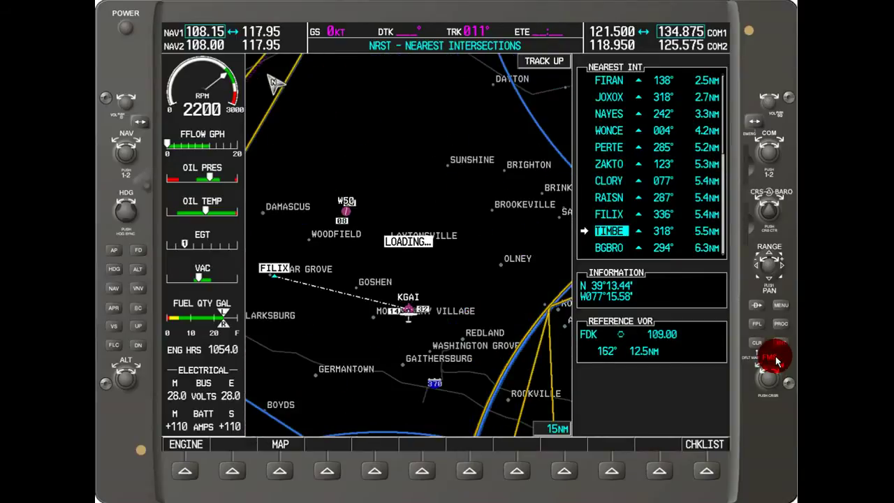
scroll(776, 361, down, 1)
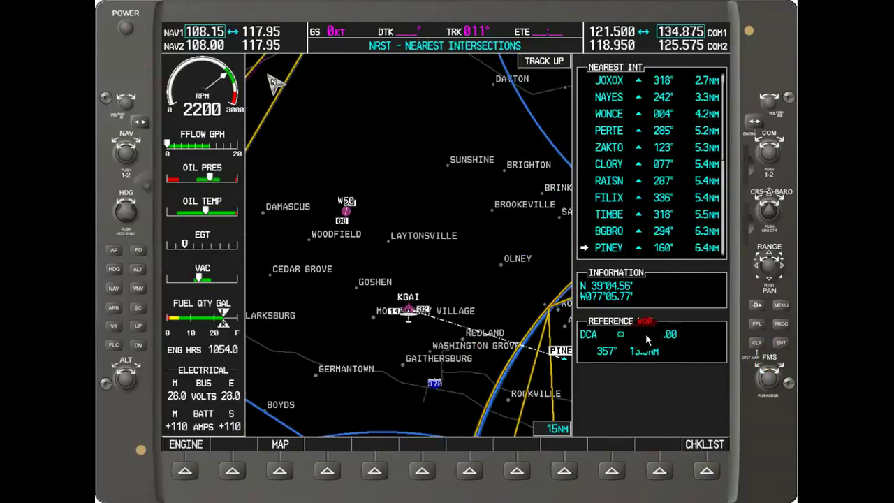
scroll(774, 366, down, 1)
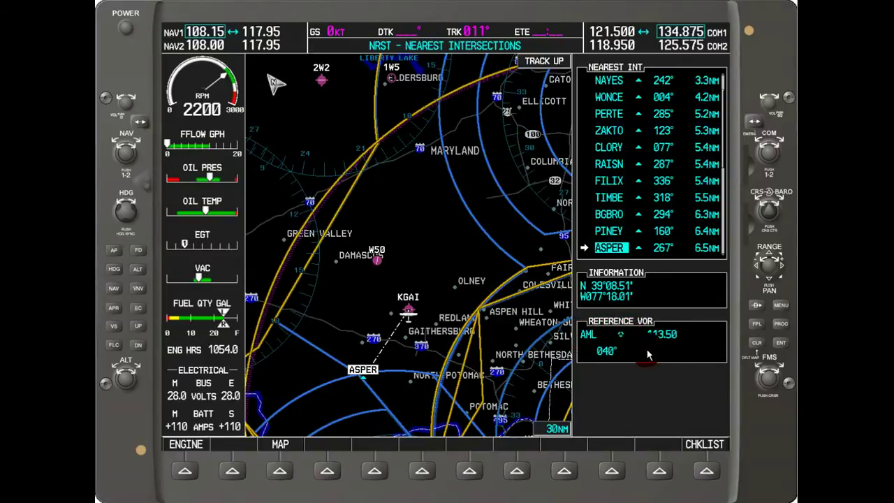
scroll(759, 366, up, 1)
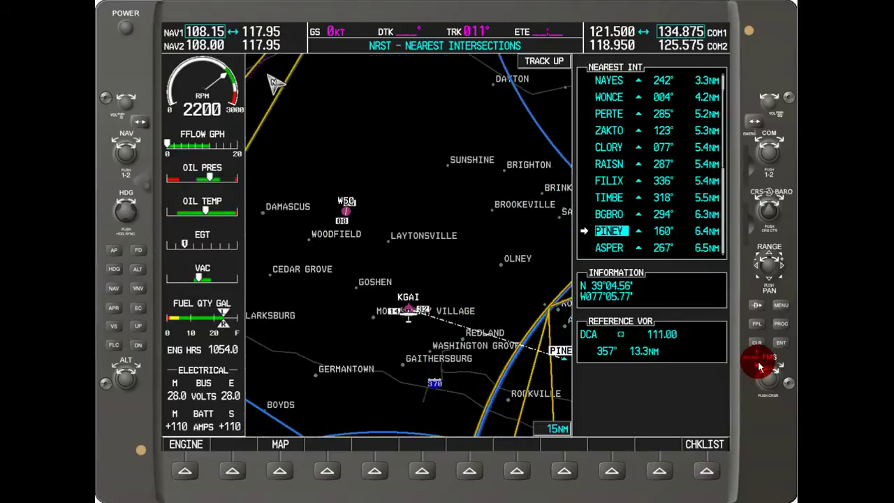
scroll(759, 366, up, 1)
scroll(759, 366, up, 1)
scroll(759, 367, up, 1)
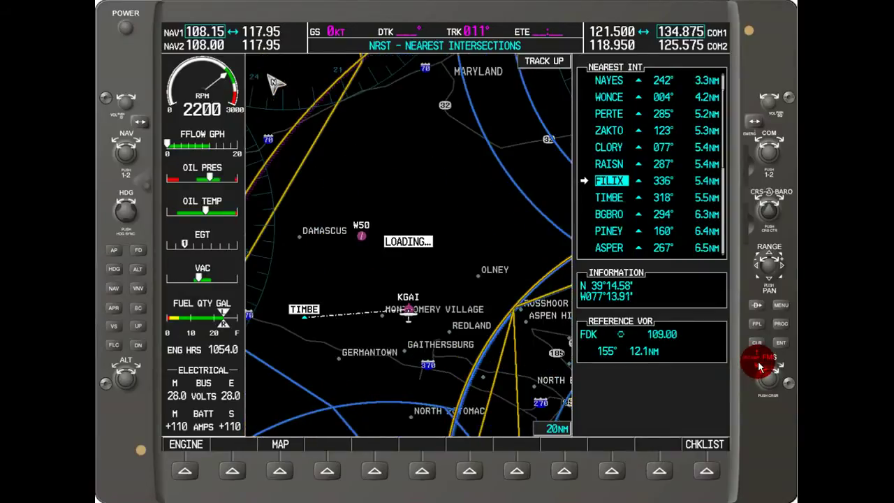
scroll(759, 367, up, 1)
scroll(759, 367, up, 1)
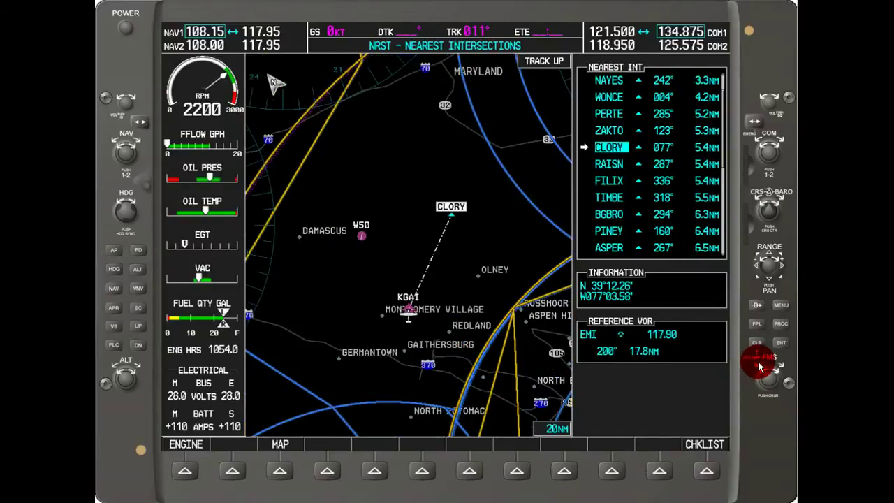
scroll(759, 367, up, 1)
scroll(759, 367, up, 1)
scroll(759, 366, up, 4)
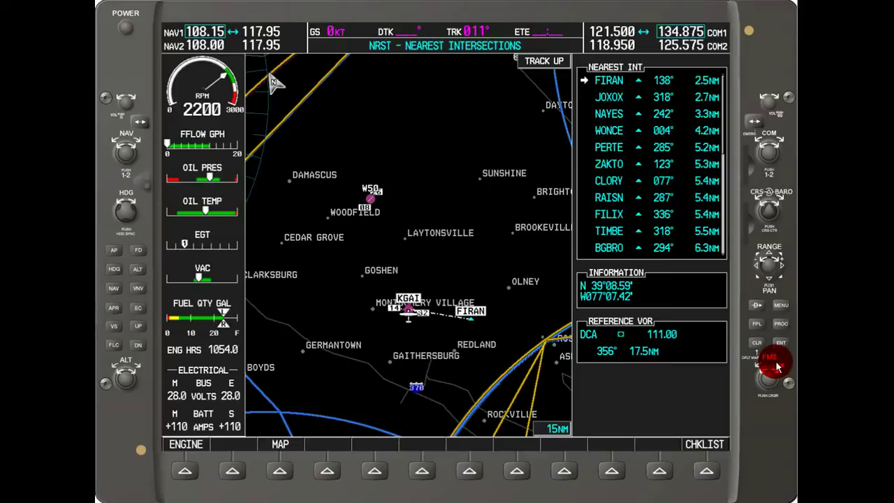
scroll(776, 366, down, 1)
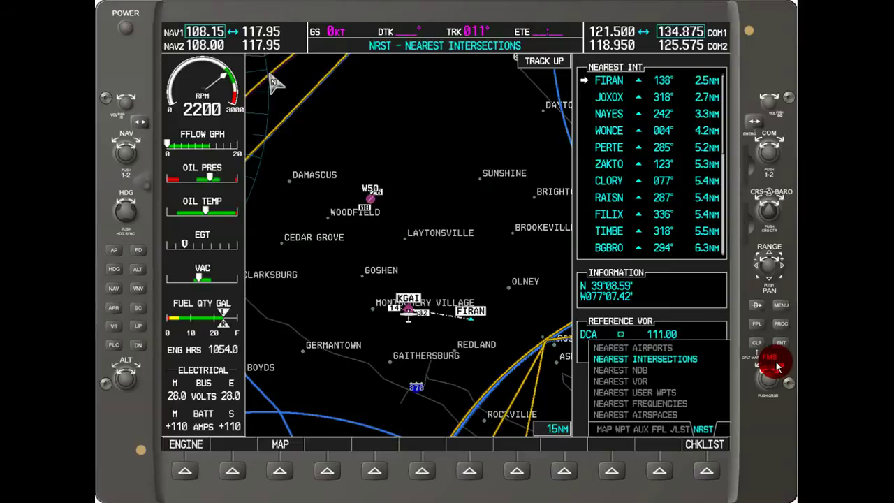
scroll(776, 376, down, 1)
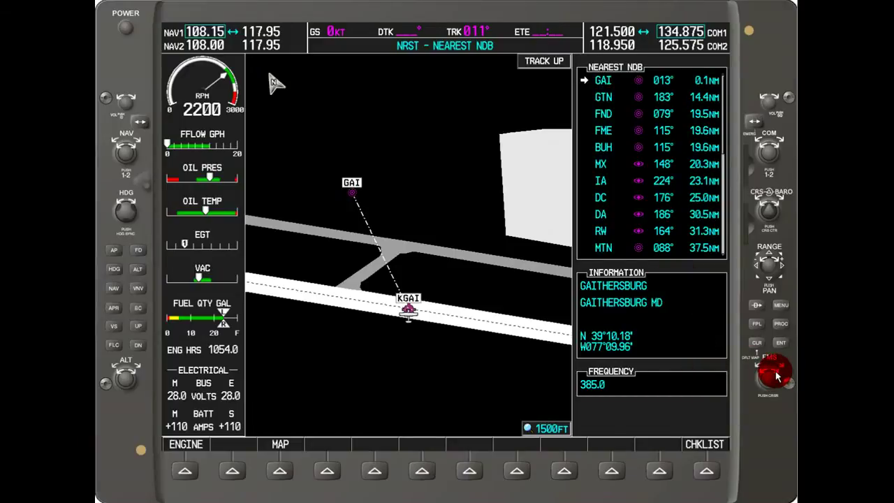
Select Nearest NDB and step through the beacon list, returning to GAI.
scroll(777, 377, down, 1)
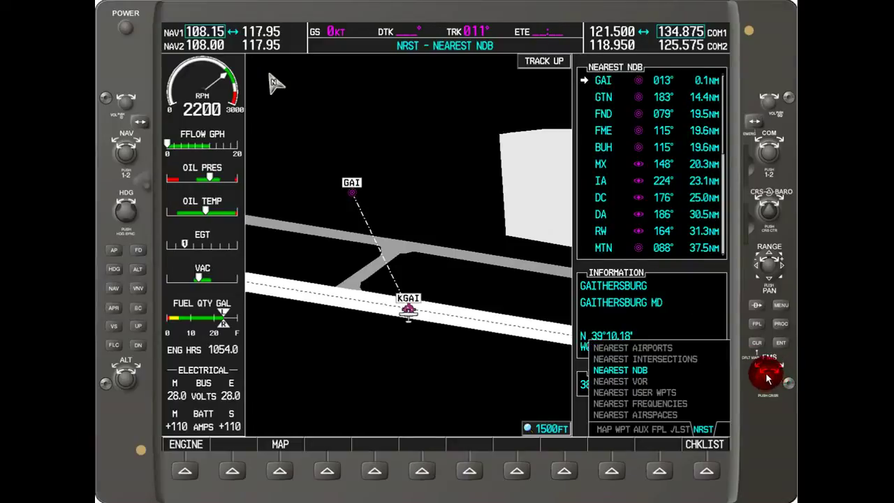
click(769, 380)
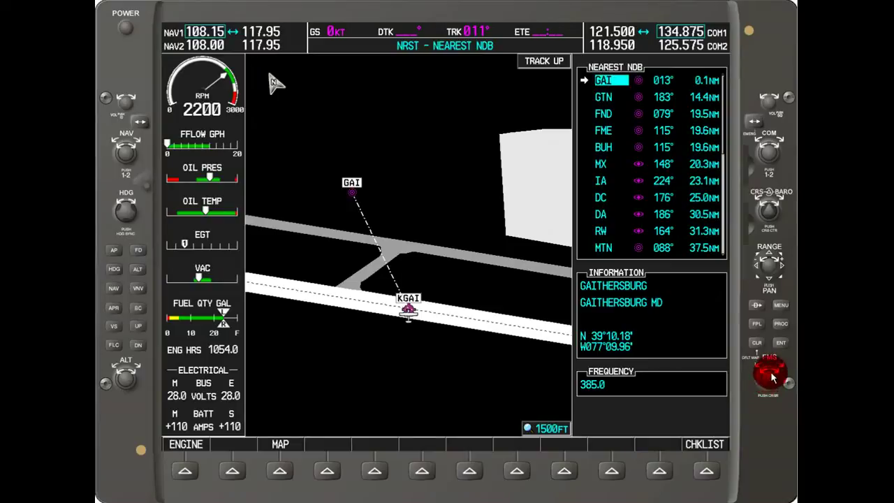
scroll(770, 374, down, 5)
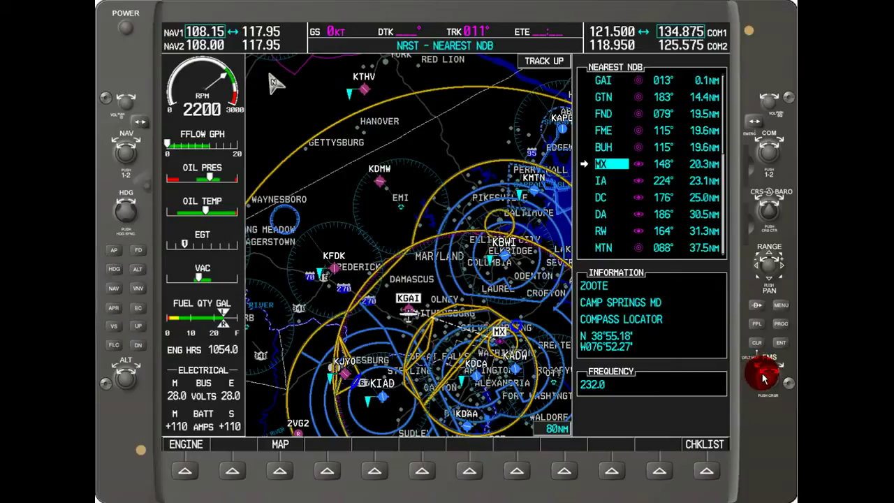
scroll(765, 377, up, 3)
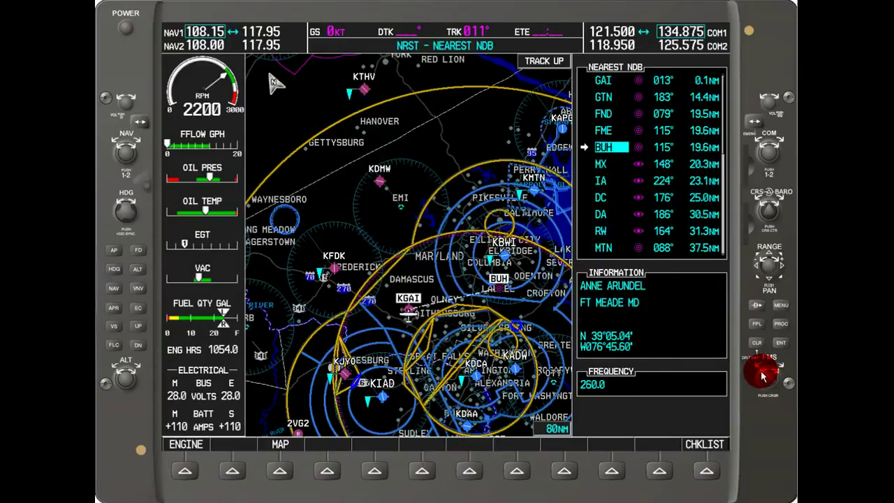
scroll(763, 377, up, 2)
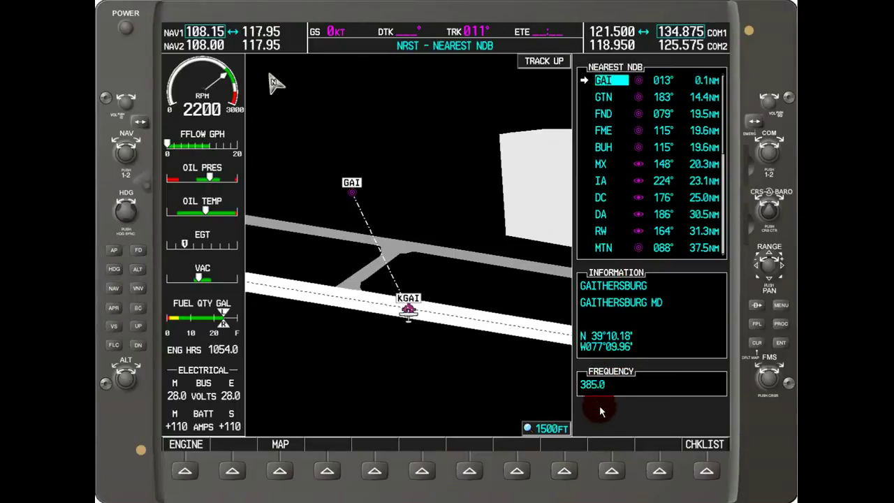
click(759, 371)
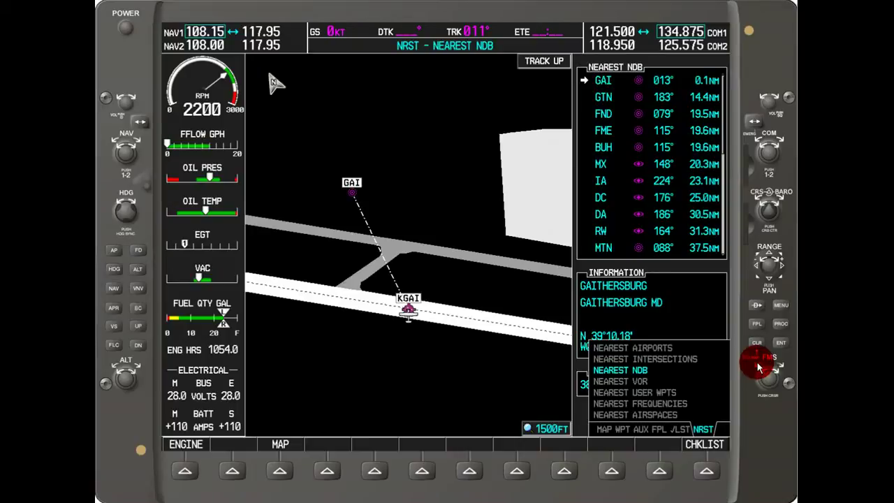
scroll(759, 370, down, 4)
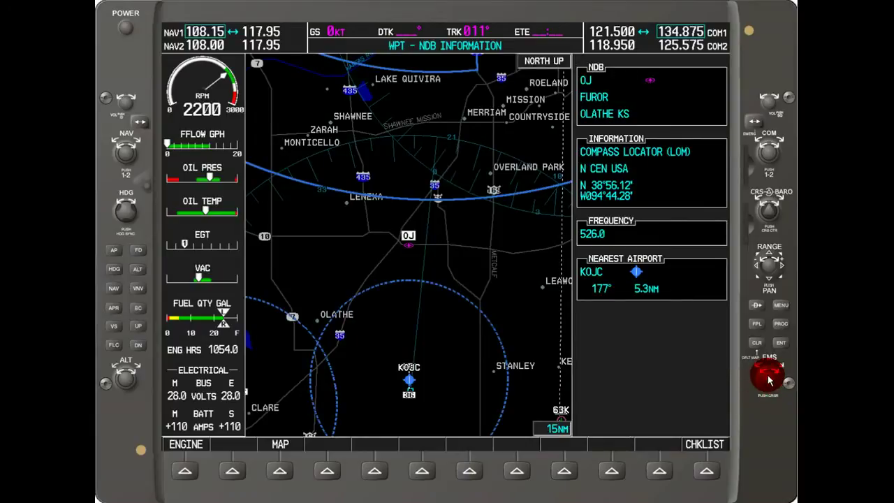
Try editing the NDB Information identifier, then cancel with CLR to restore OJ.
click(775, 375)
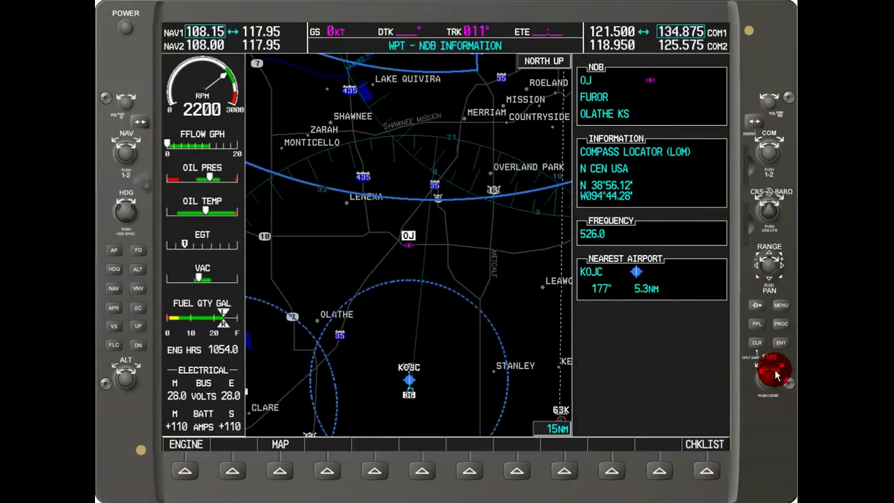
scroll(775, 376, up, 3)
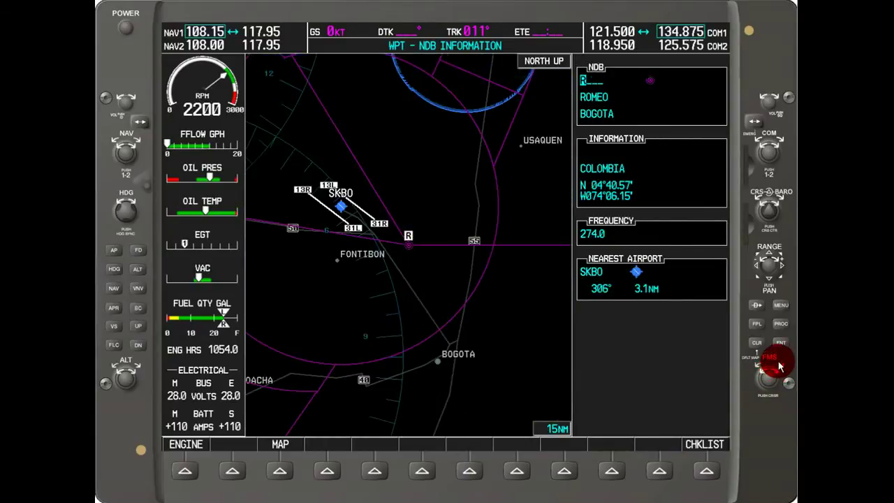
scroll(774, 375, up, 5)
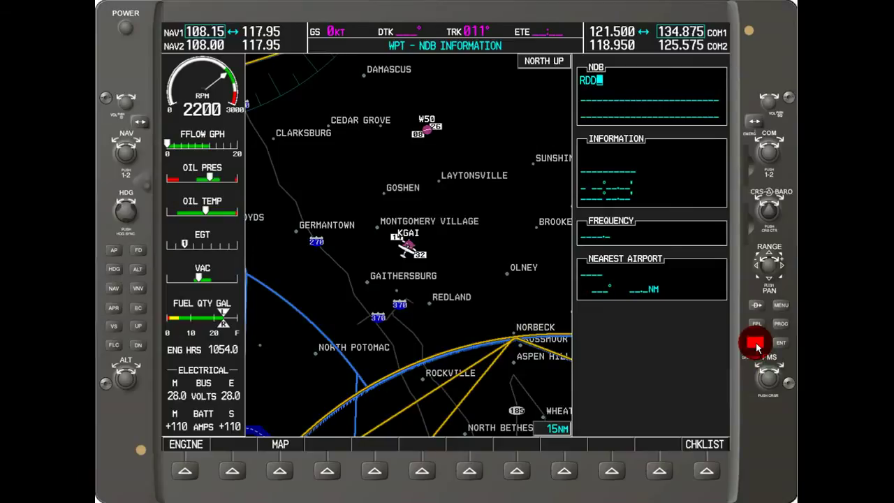
click(756, 344)
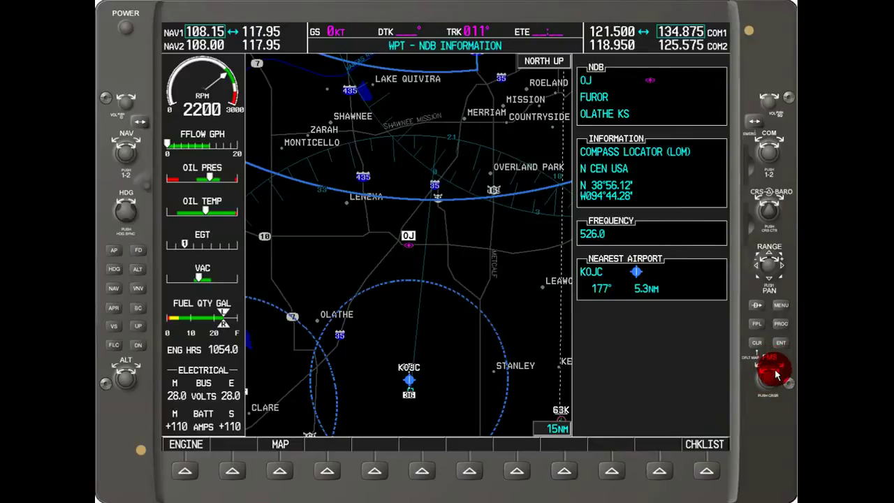
click(775, 372)
scroll(773, 376, down, 1)
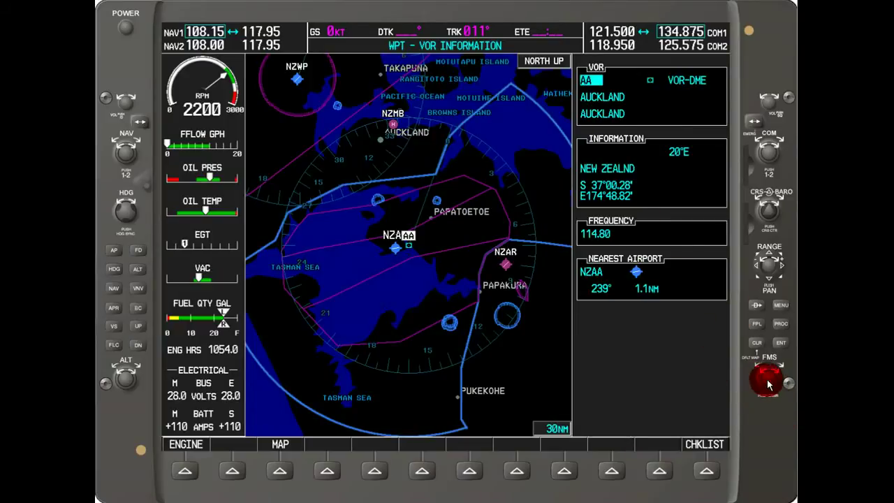
Select VOR Information and dial through other identifiers before settling back on AA.
scroll(782, 378, down, 2)
scroll(765, 376, up, 1)
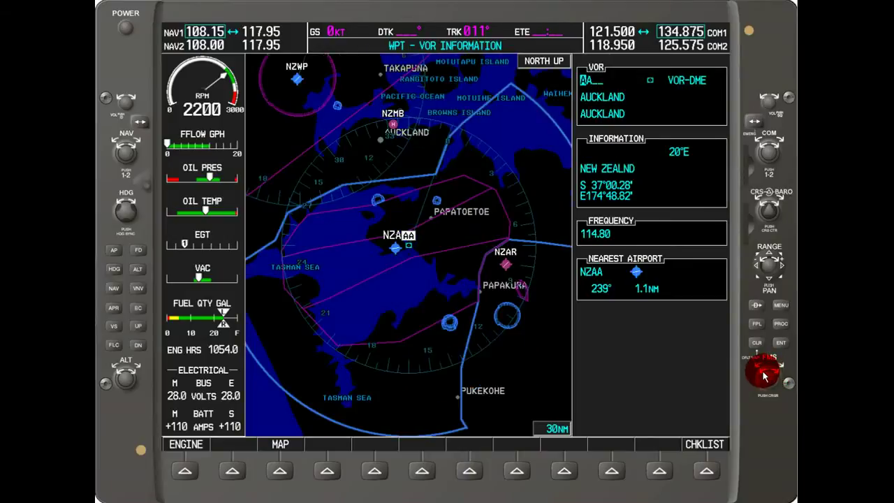
scroll(765, 375, down, 6)
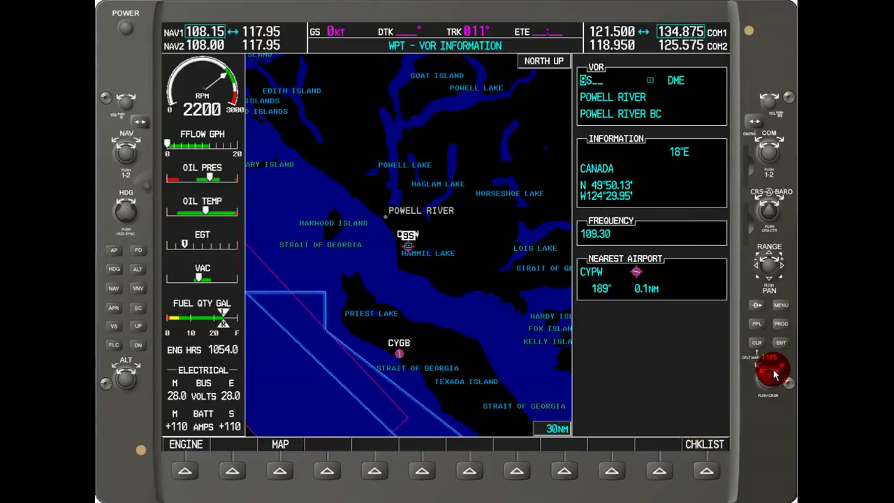
scroll(776, 368, up, 1)
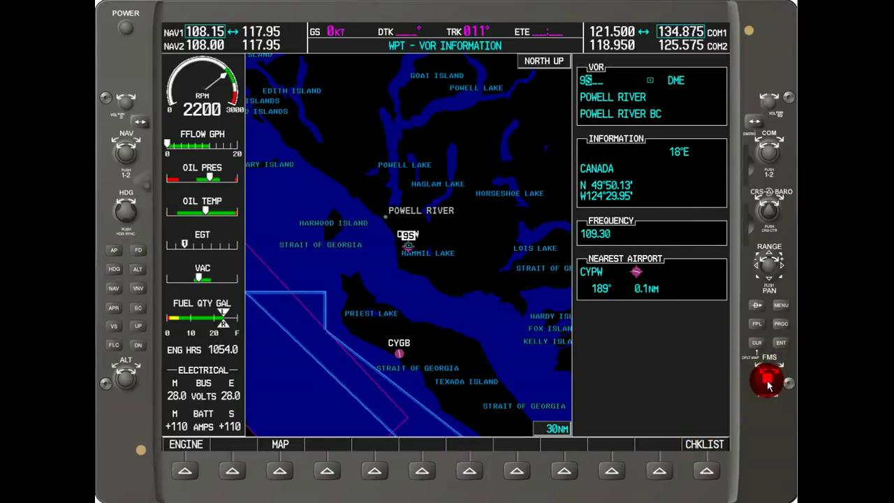
scroll(780, 367, up, 1)
click(780, 368)
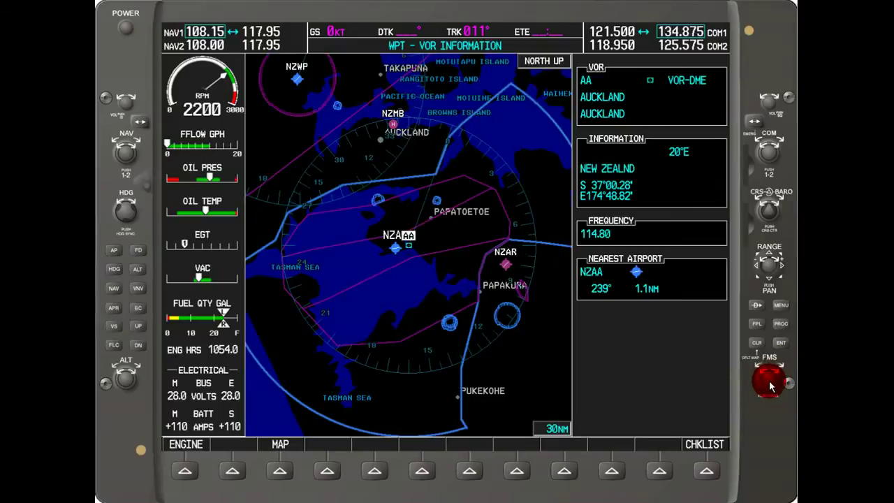
scroll(780, 365, up, 1)
scroll(780, 365, up, 3)
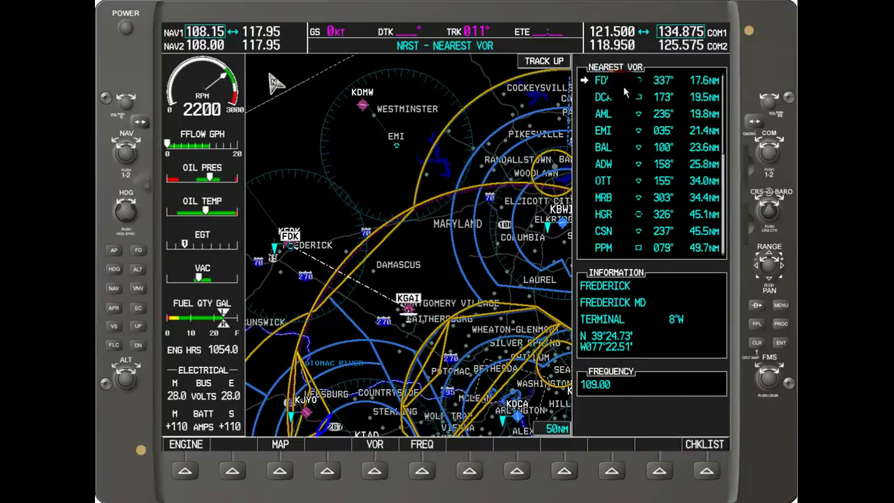
Scroll the Nearest VOR list to Westminster VOR EMI.
scroll(773, 377, down, 1)
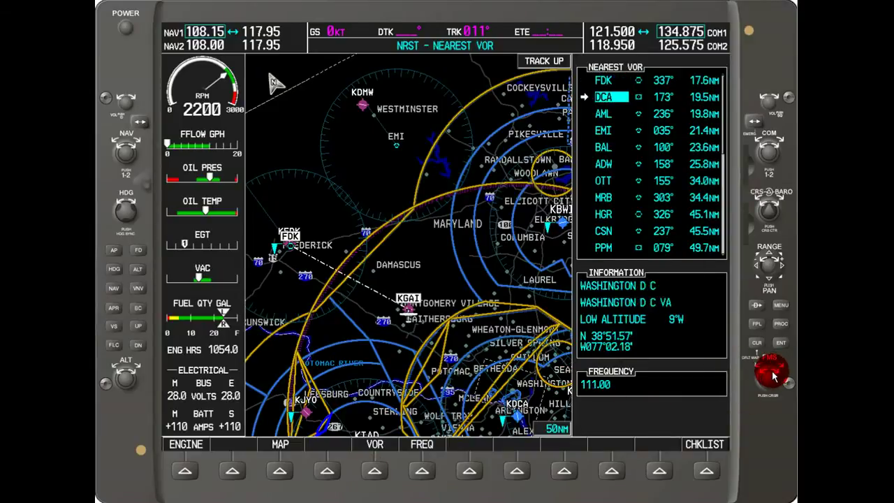
scroll(773, 377, down, 3)
scroll(773, 377, down, 2)
scroll(773, 377, down, 5)
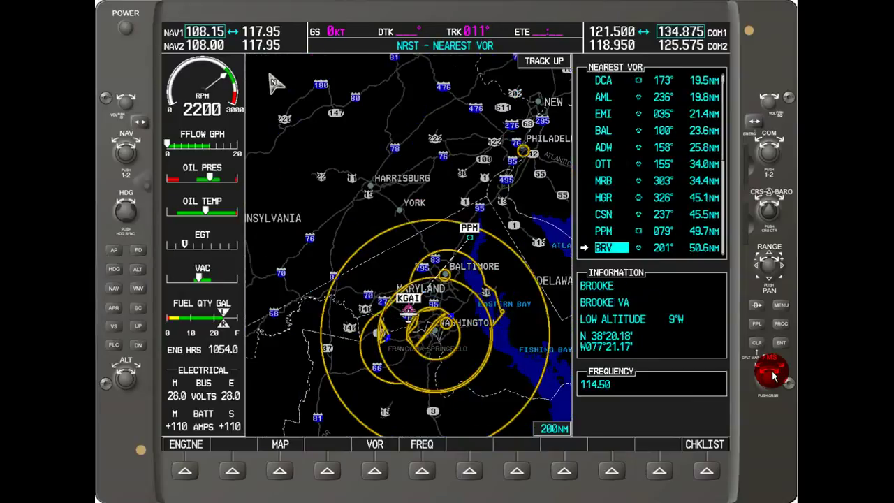
scroll(773, 377, down, 1)
scroll(768, 377, up, 3)
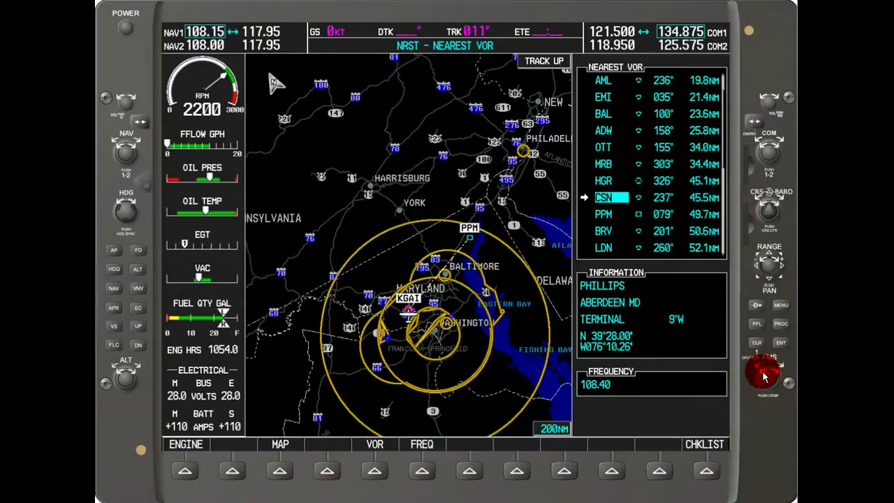
scroll(765, 377, up, 3)
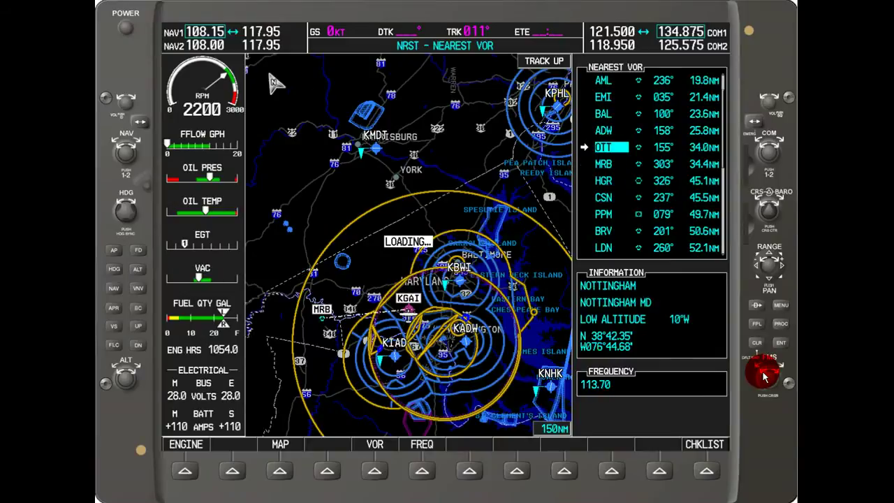
scroll(765, 377, up, 3)
Load EMI's 117.90 frequency into NAV1 with the FREQ softkey and ENT.
click(423, 473)
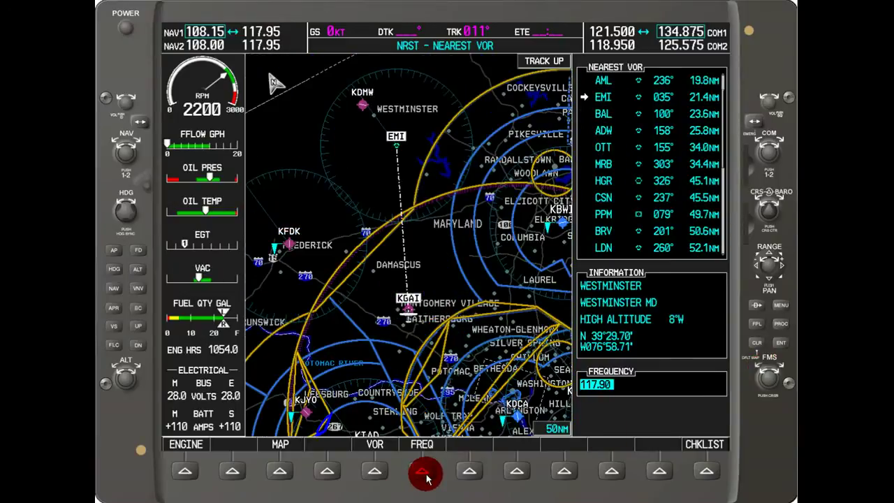
click(425, 473)
click(566, 421)
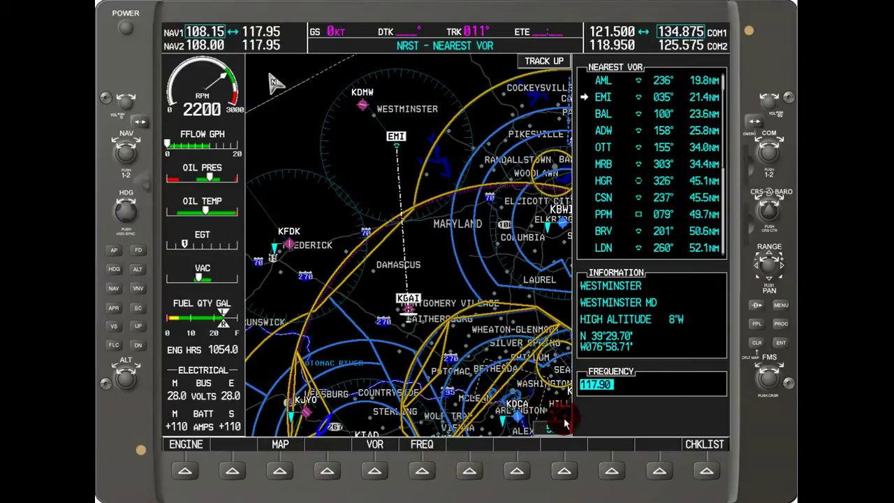
click(781, 358)
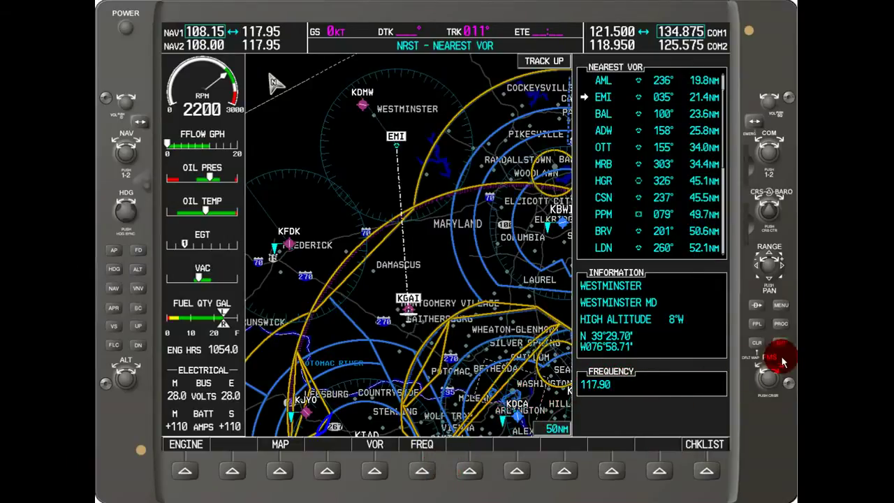
click(780, 342)
click(216, 41)
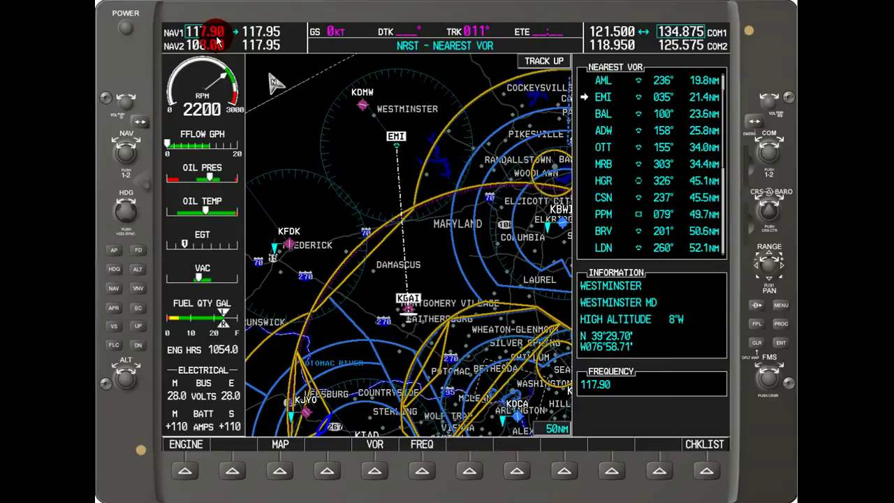
click(728, 339)
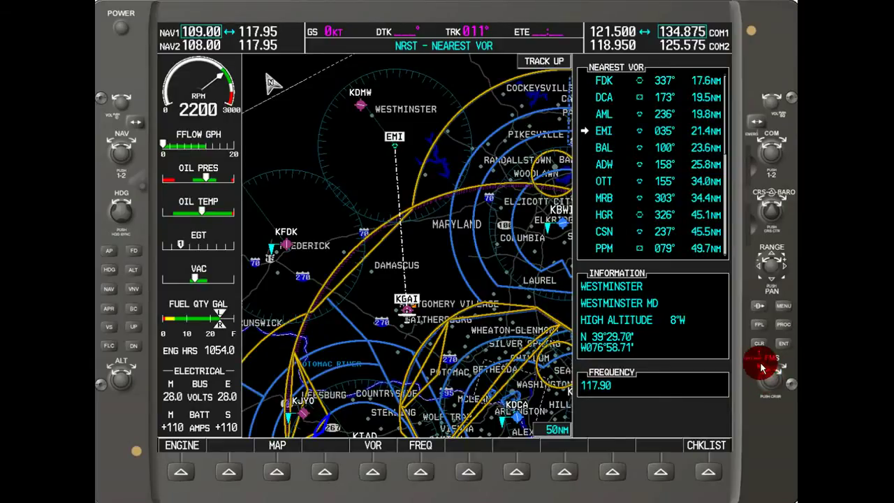
scroll(761, 364, down, 3)
Create and save new user waypoint USR000 at FDK146/20.
scroll(761, 365, up, 2)
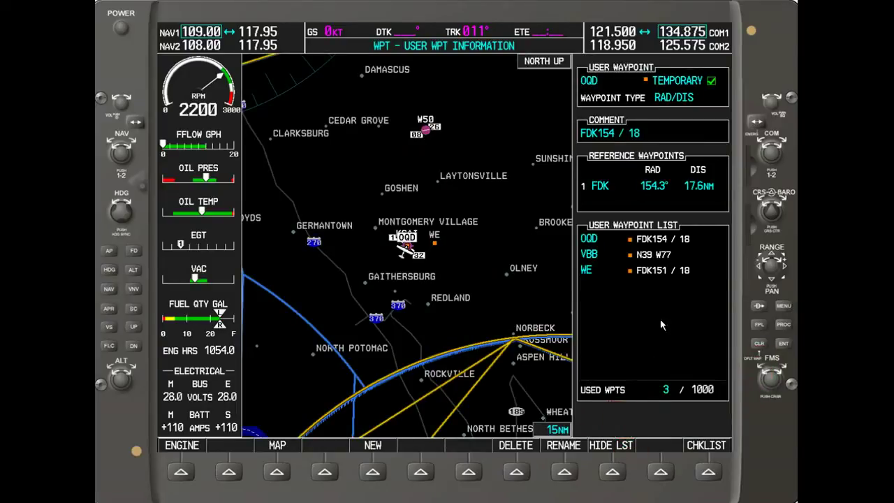
click(610, 193)
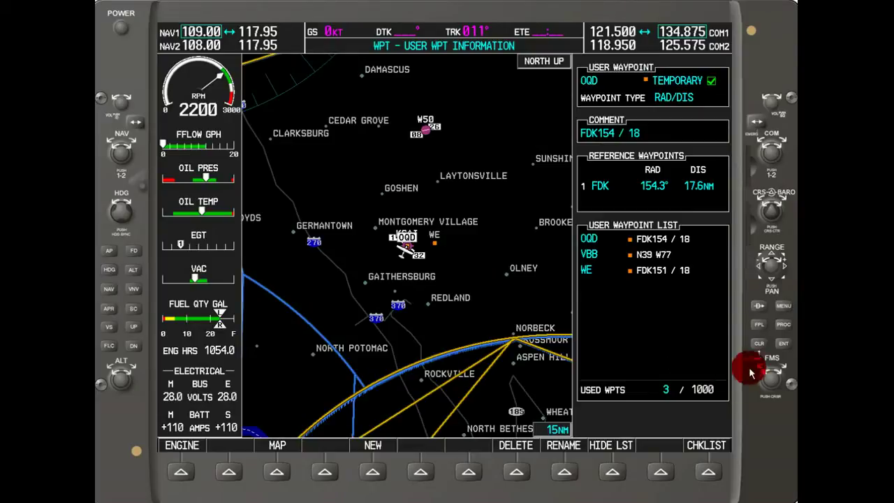
click(782, 268)
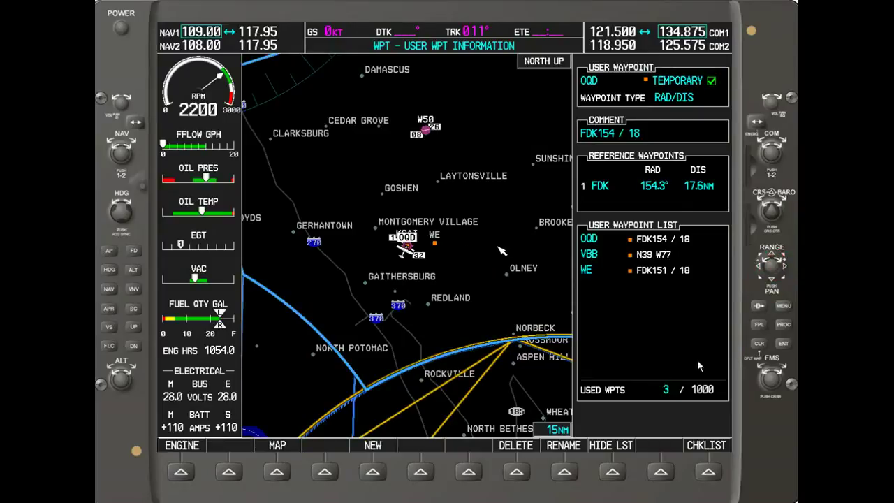
click(364, 475)
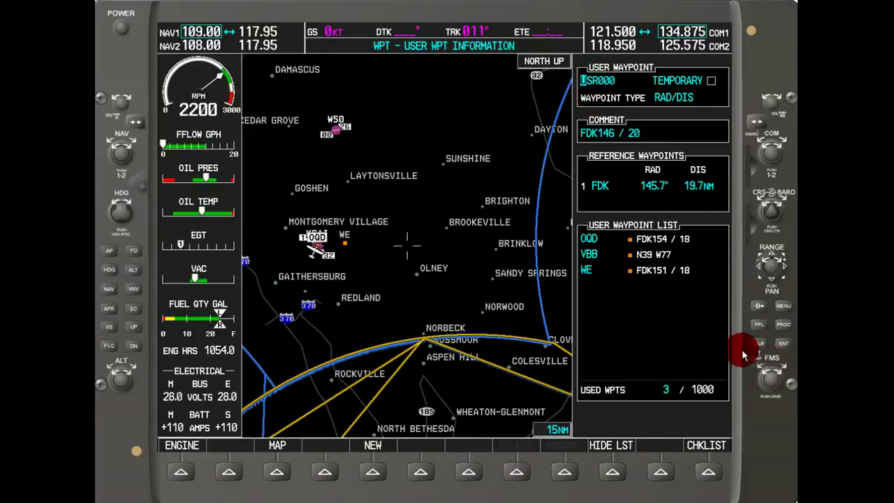
click(783, 343)
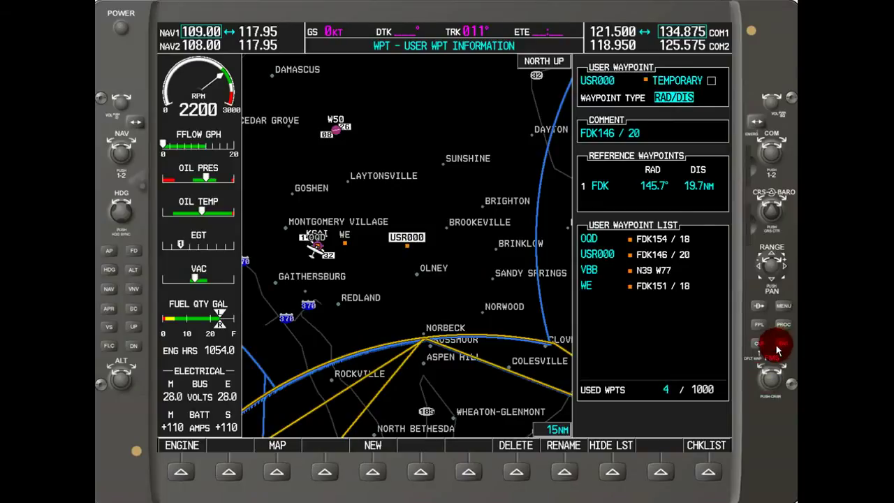
Move through USR000's temporary setting and waypoint type fields.
click(760, 368)
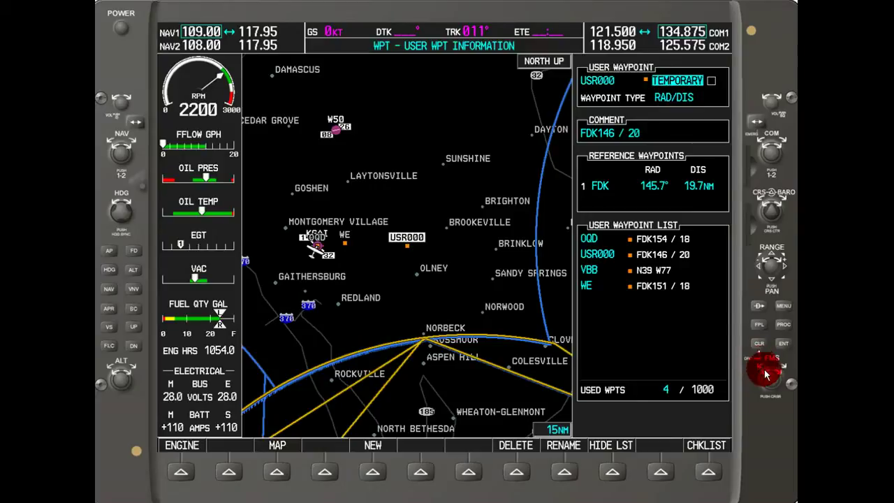
click(780, 347)
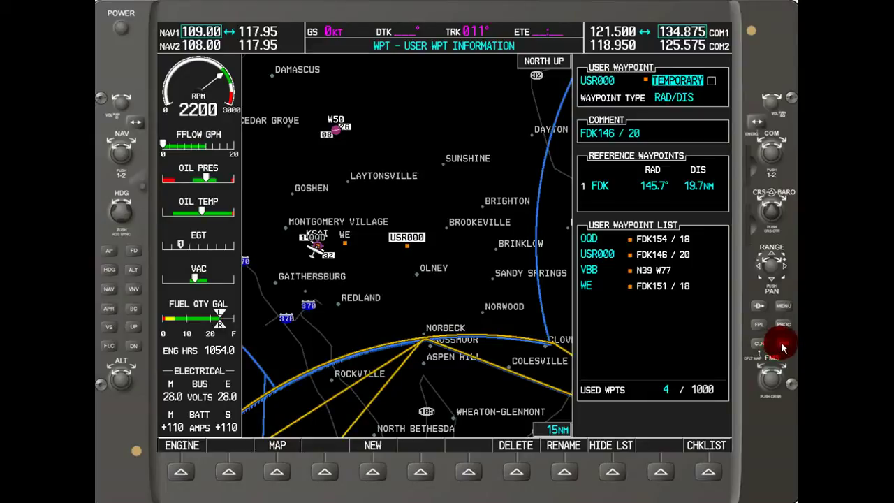
click(773, 361)
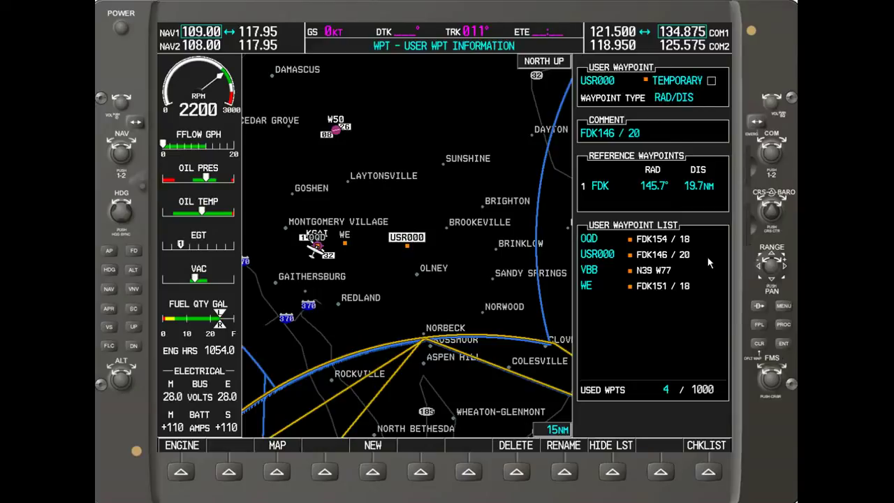
click(653, 217)
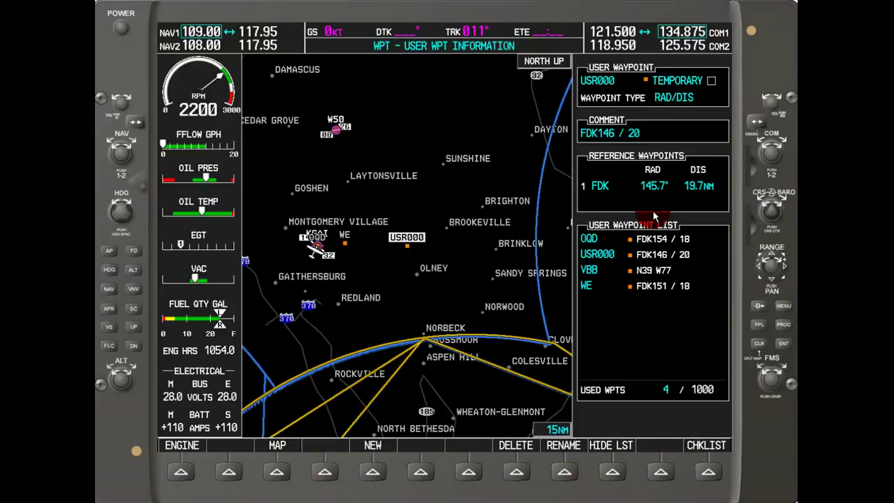
click(583, 145)
click(774, 342)
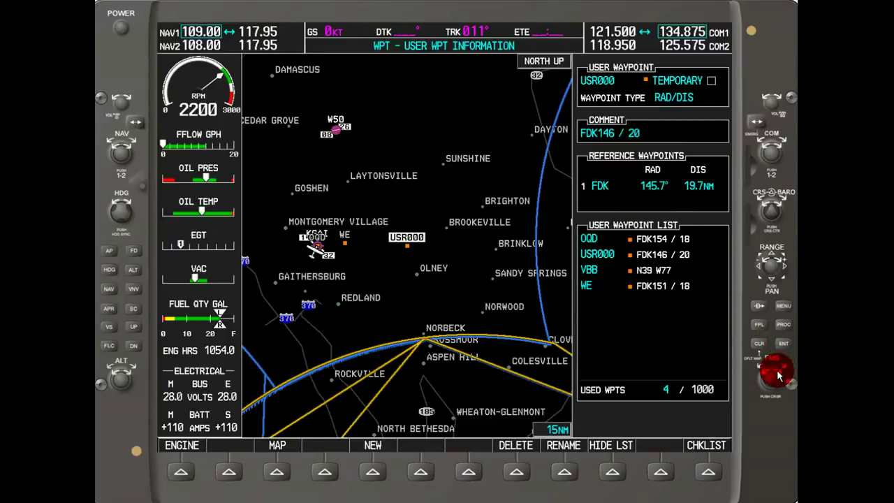
Try the RAD/RAD waypoint type for USR000, then switch back to RAD/DIS.
click(777, 373)
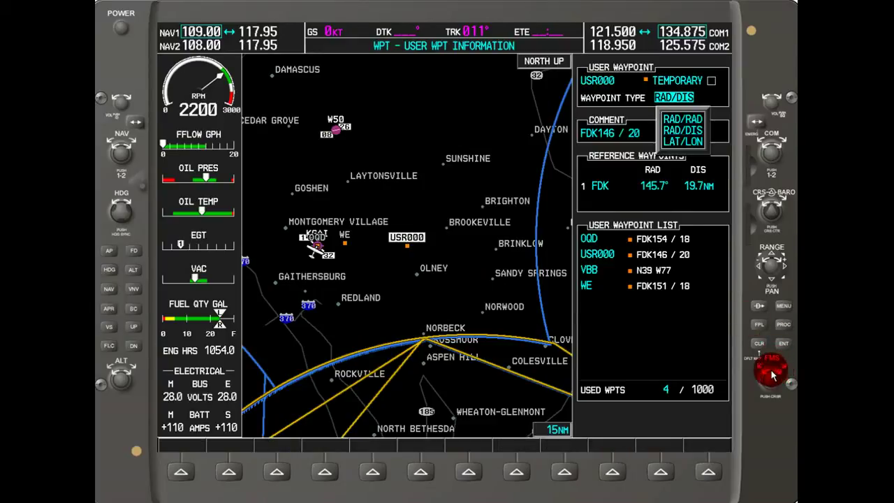
click(764, 377)
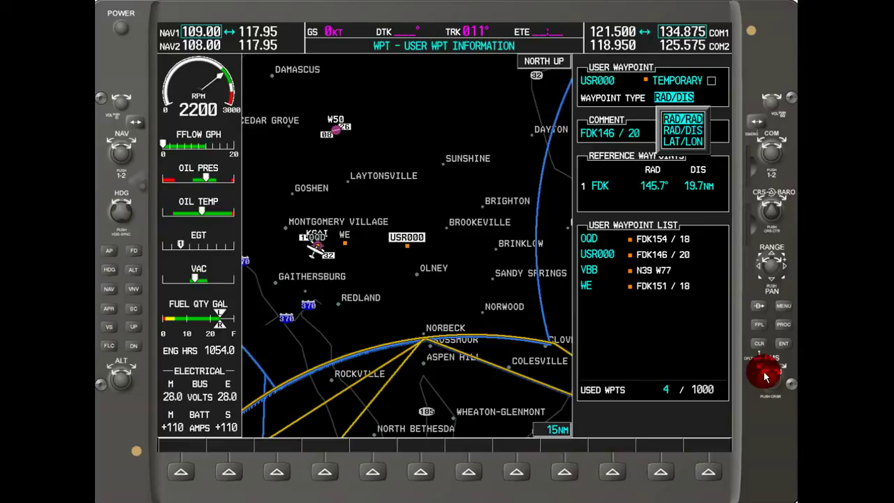
click(780, 347)
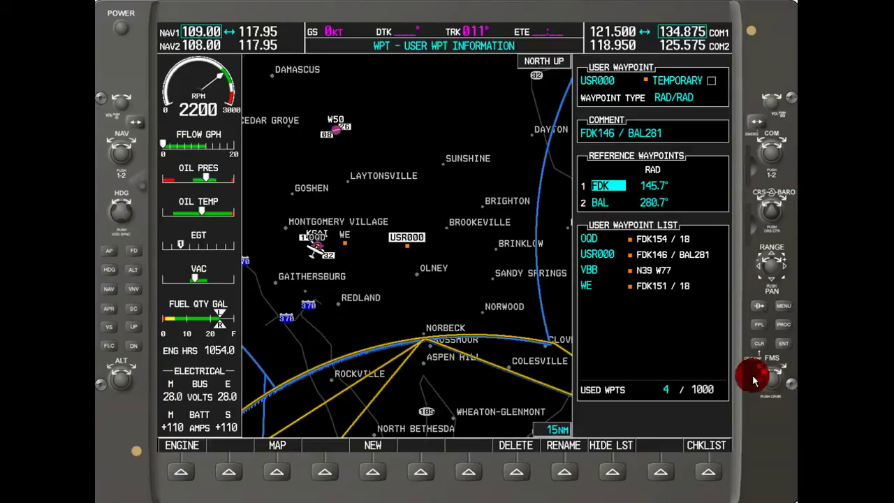
scroll(762, 367, up, 2)
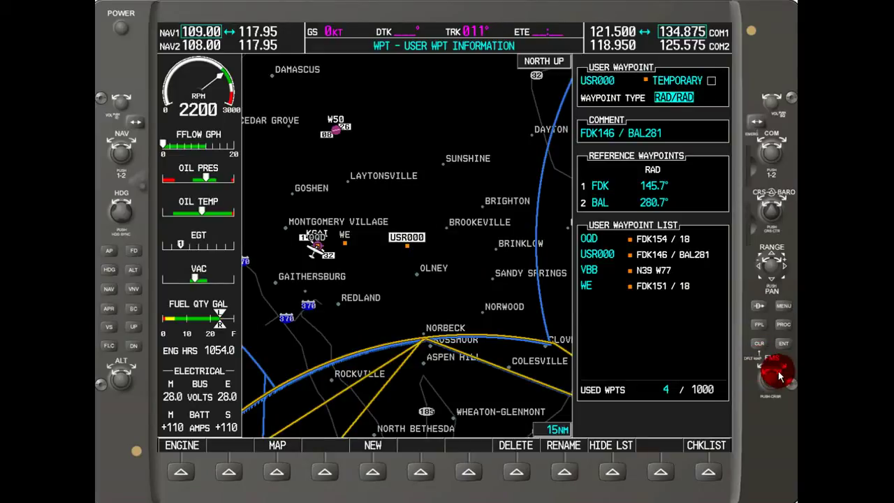
scroll(775, 368, down, 2)
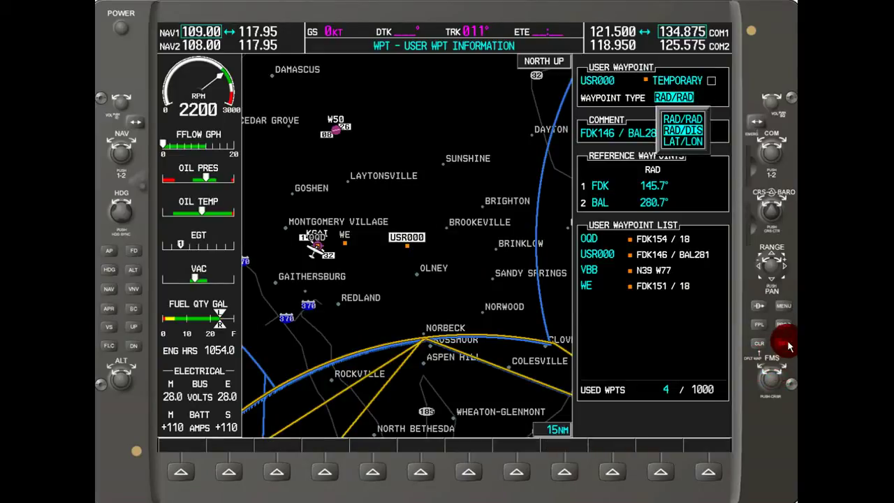
click(782, 343)
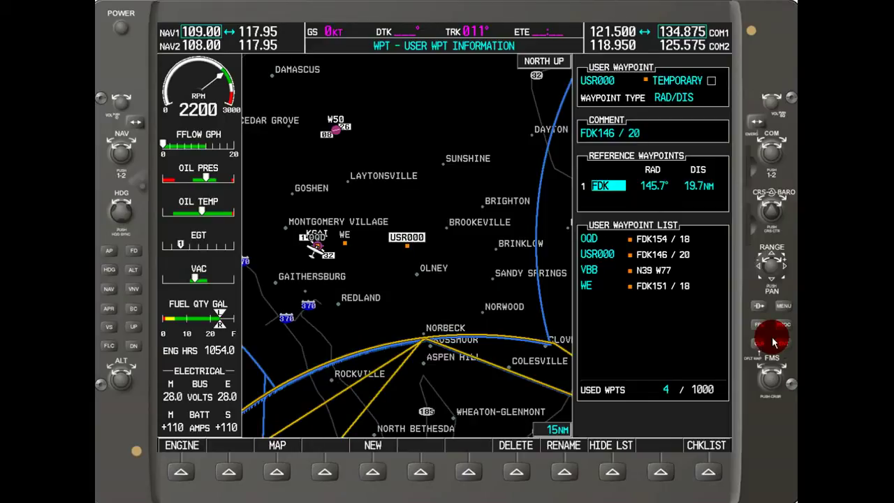
Set USR000's waypoint type to LAT/LON, reading N39 W77.
click(633, 229)
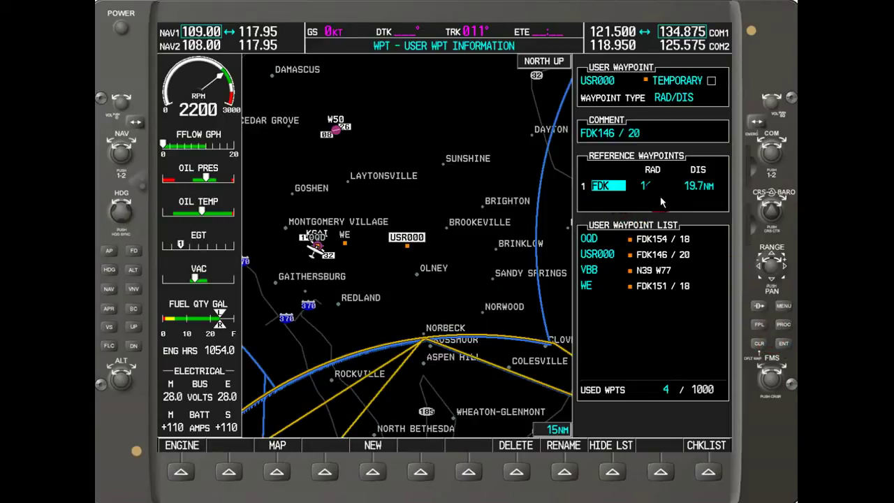
click(772, 383)
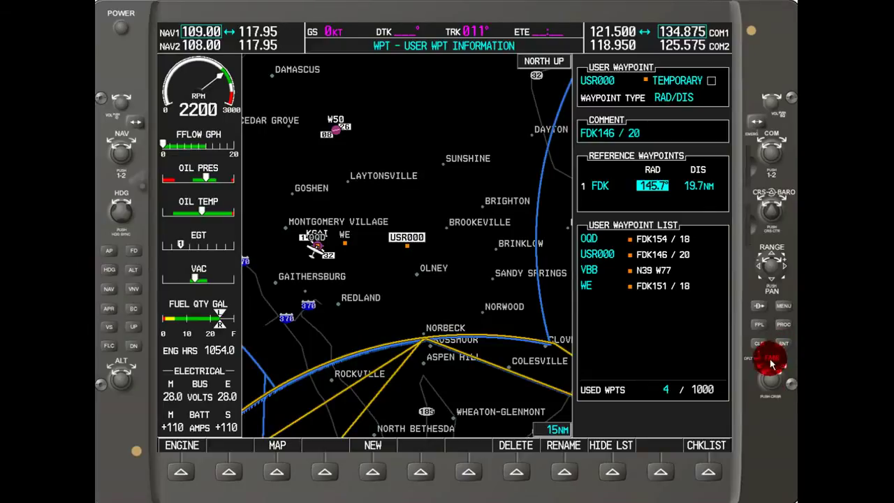
click(763, 368)
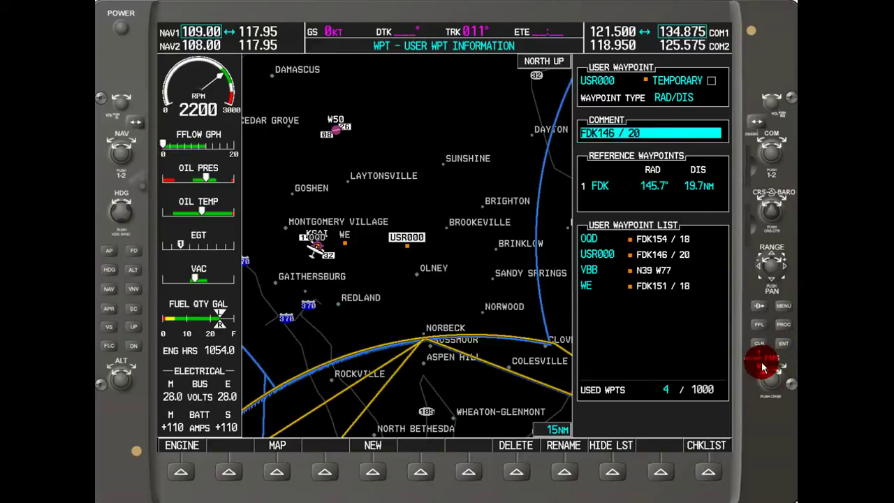
click(762, 368)
click(775, 372)
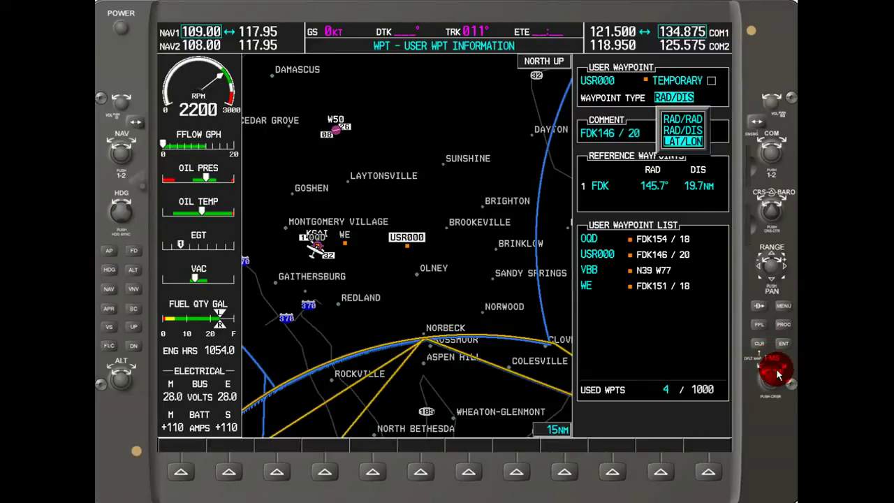
click(782, 344)
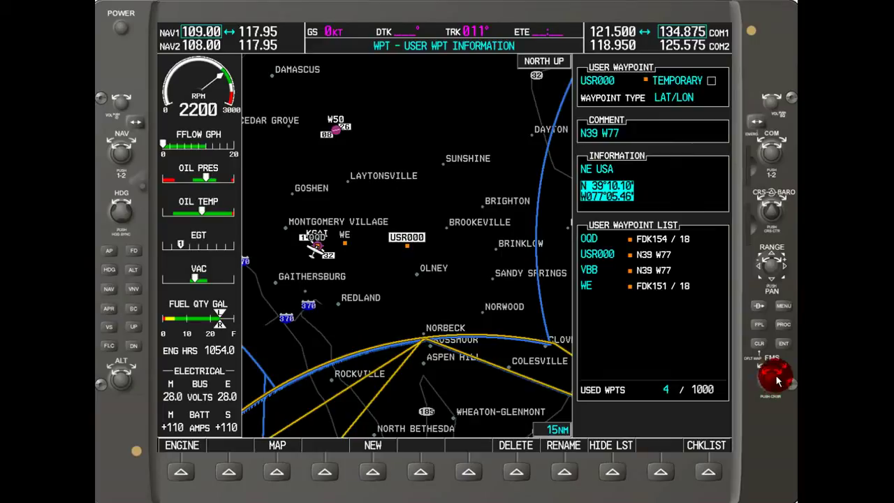
scroll(777, 377, down, 1)
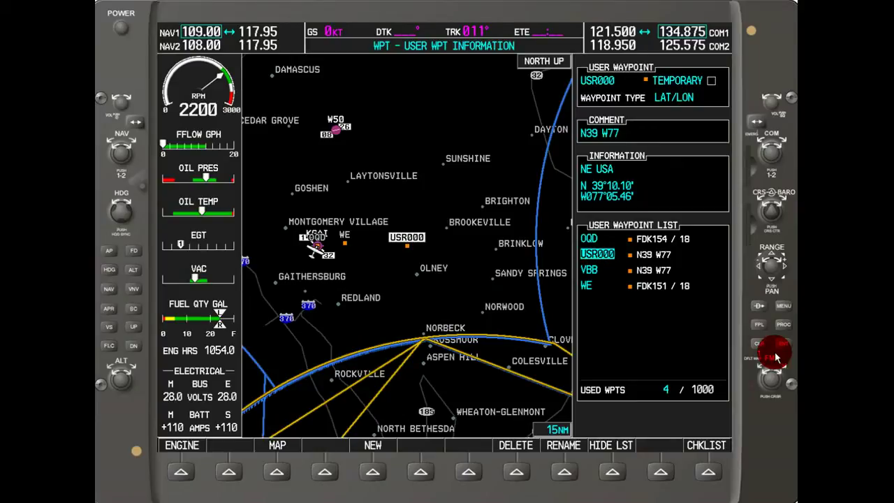
click(775, 358)
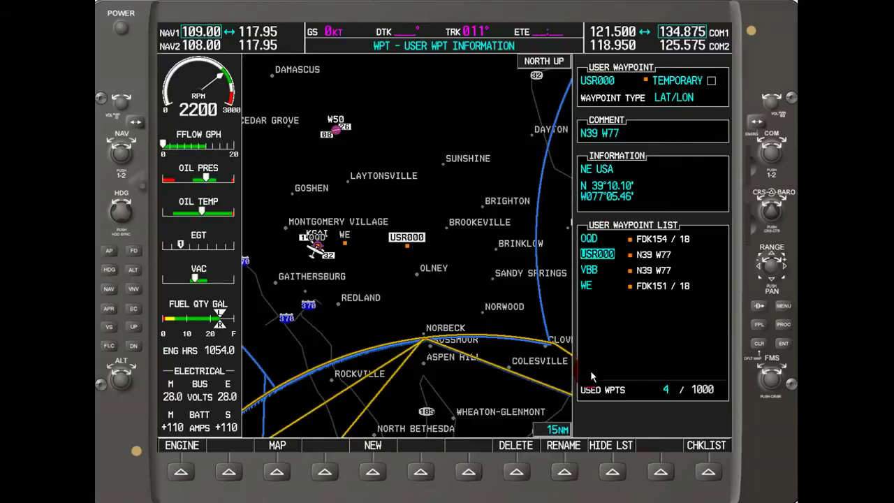
click(612, 475)
click(612, 479)
click(612, 476)
click(613, 475)
click(612, 475)
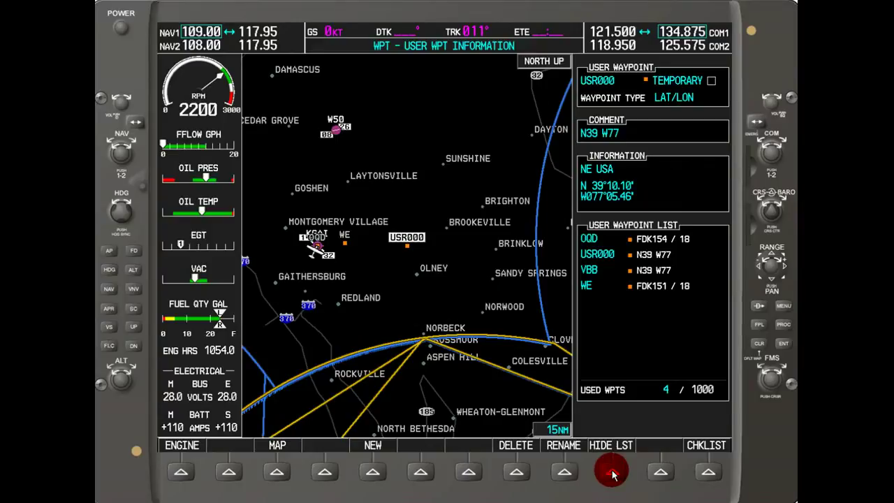
click(772, 382)
scroll(782, 368, down, 4)
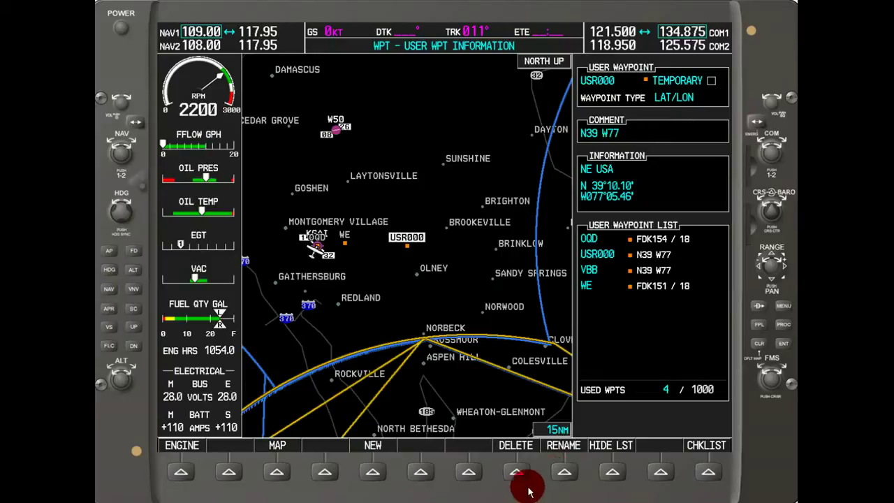
Rename USR000 to Y and confirm YES so it lists as Y, N39 W77.
click(564, 473)
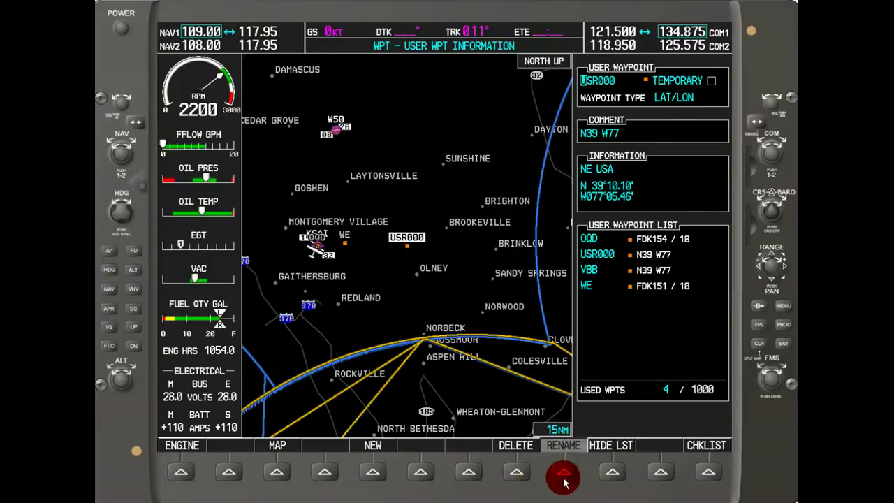
click(780, 345)
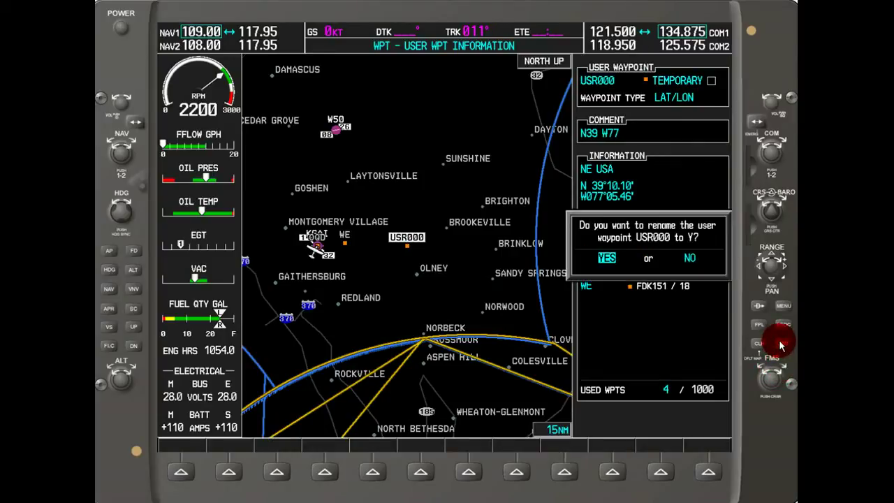
click(780, 345)
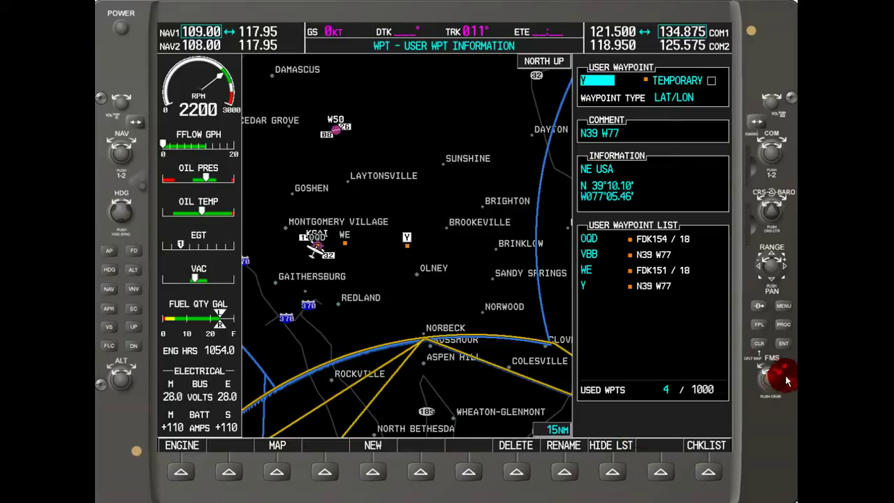
scroll(775, 373, down, 3)
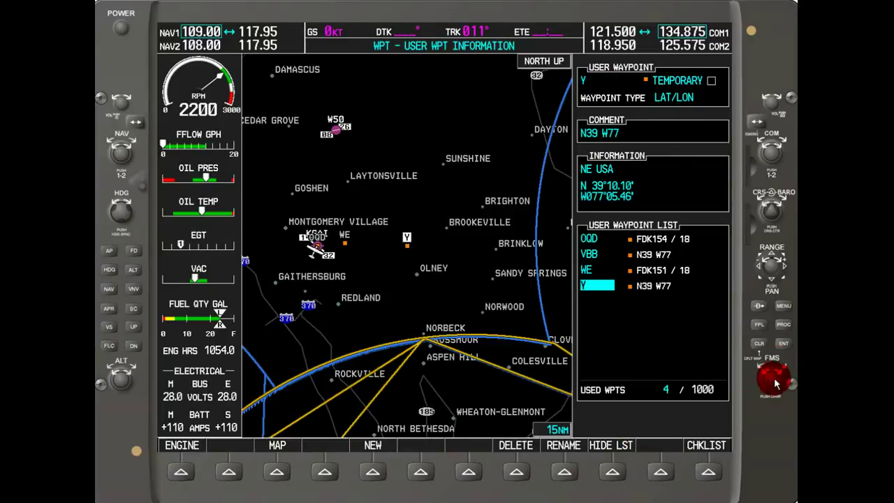
scroll(771, 370, up, 3)
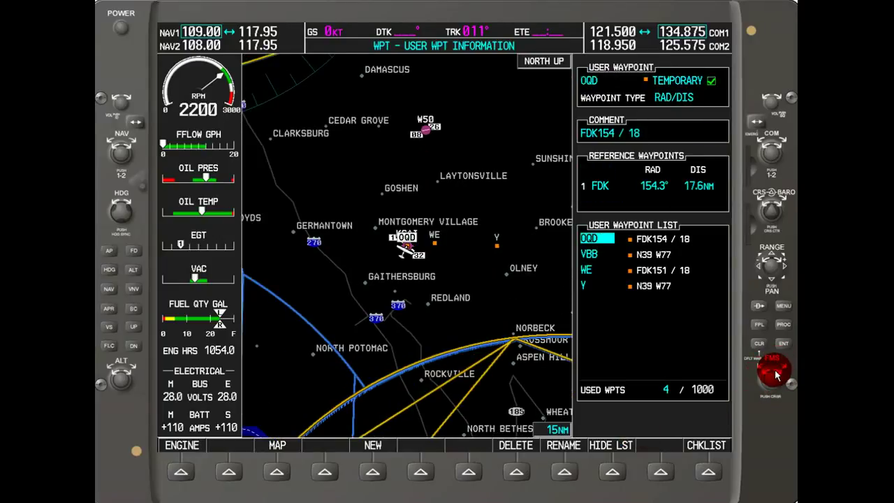
Move waypoint Y to the aircraft's present position via the page menu.
scroll(768, 373, down, 3)
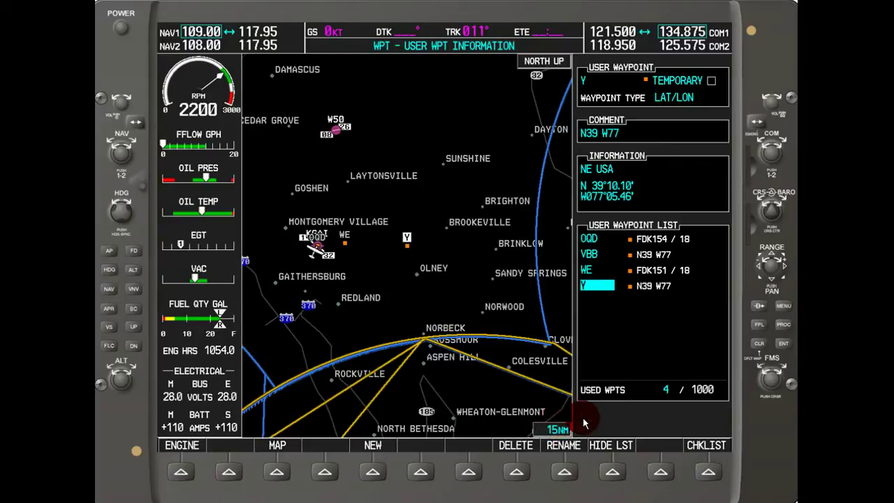
click(787, 311)
scroll(774, 371, down, 2)
click(762, 383)
click(782, 346)
click(781, 345)
Check the TEMPORARY box for waypoint Y.
click(781, 343)
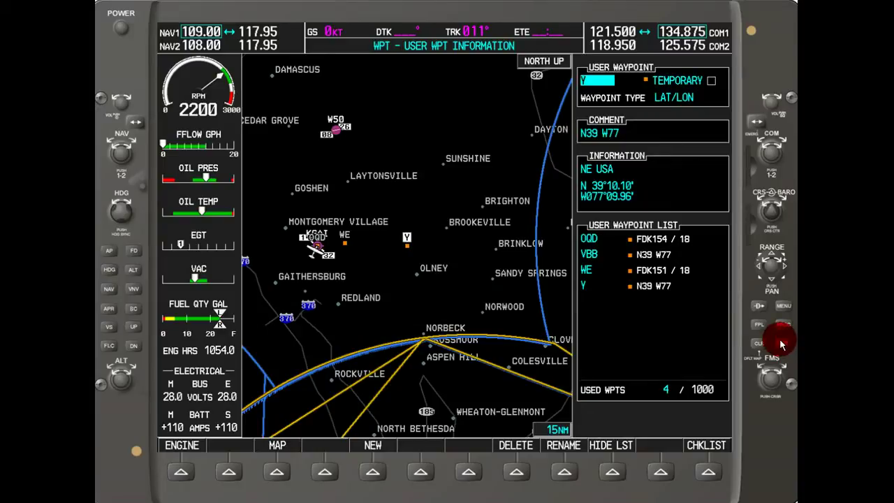
click(784, 347)
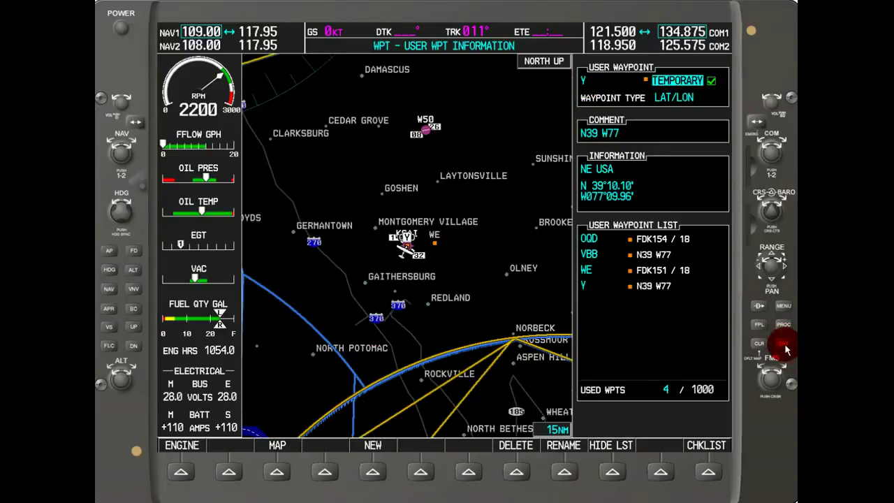
click(785, 348)
click(405, 253)
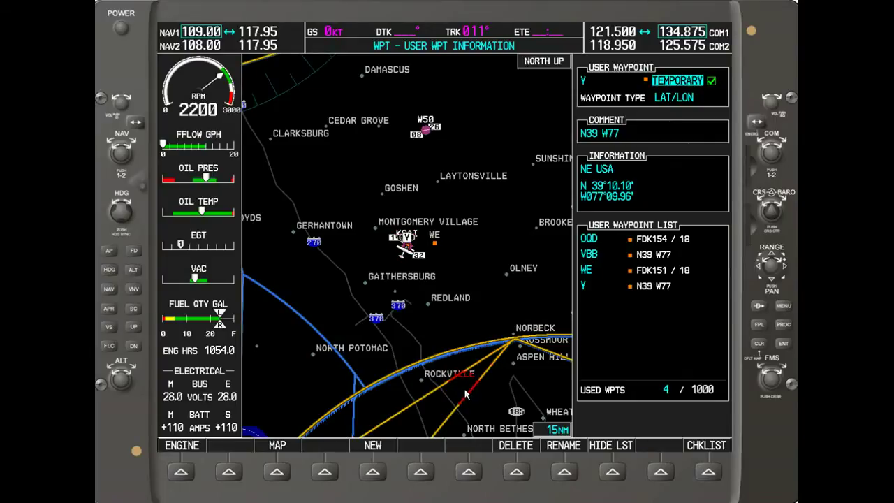
Create and accept new user waypoint USR000 as RAD/DIS from FDK.
click(375, 475)
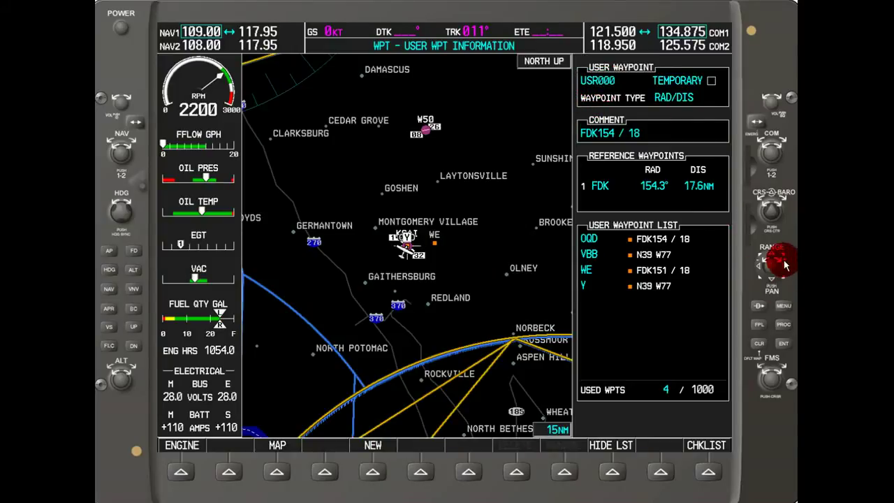
click(783, 345)
click(774, 375)
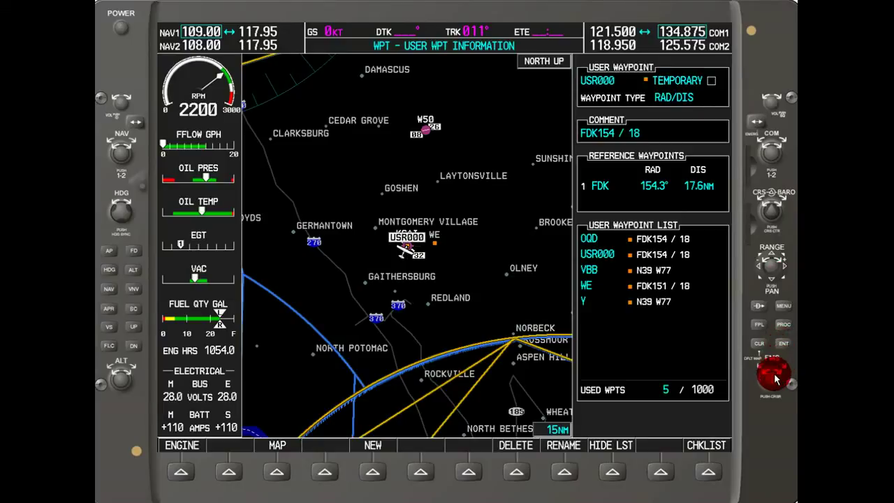
Review USR000's fields, keeping RAD/DIS at FDK 154.3°/17.6 NM.
scroll(775, 374, down, 1)
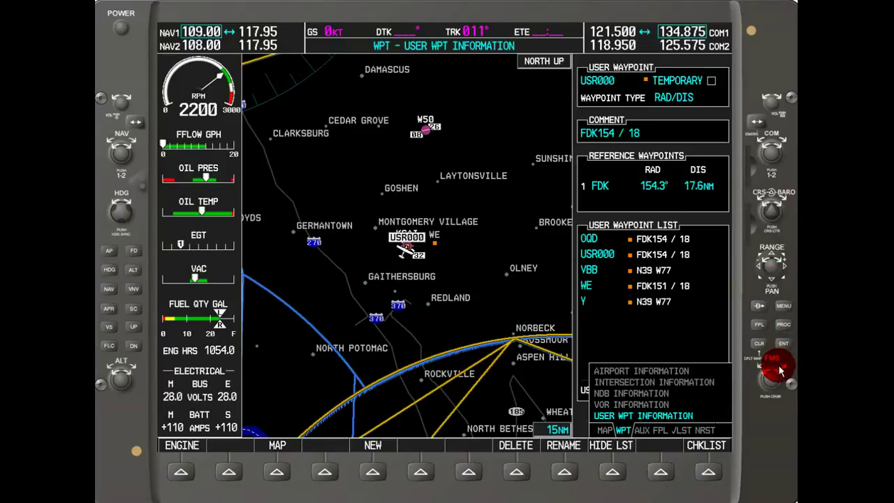
click(775, 373)
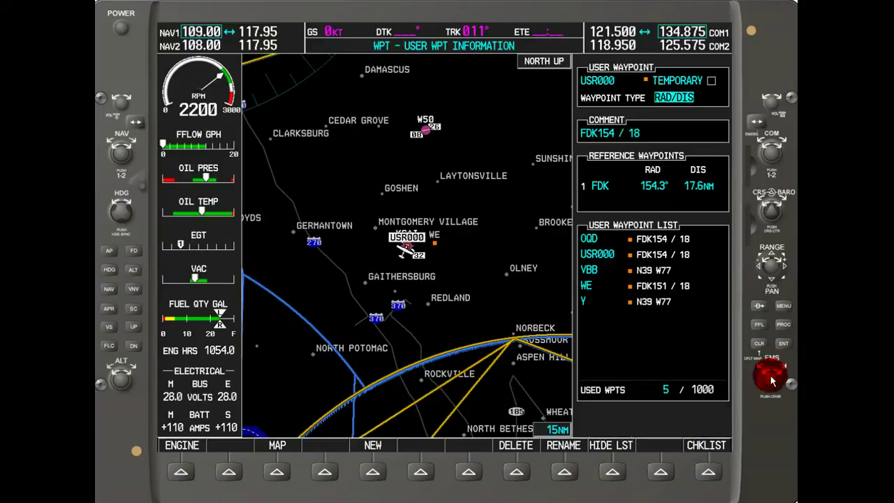
scroll(778, 373, down, 1)
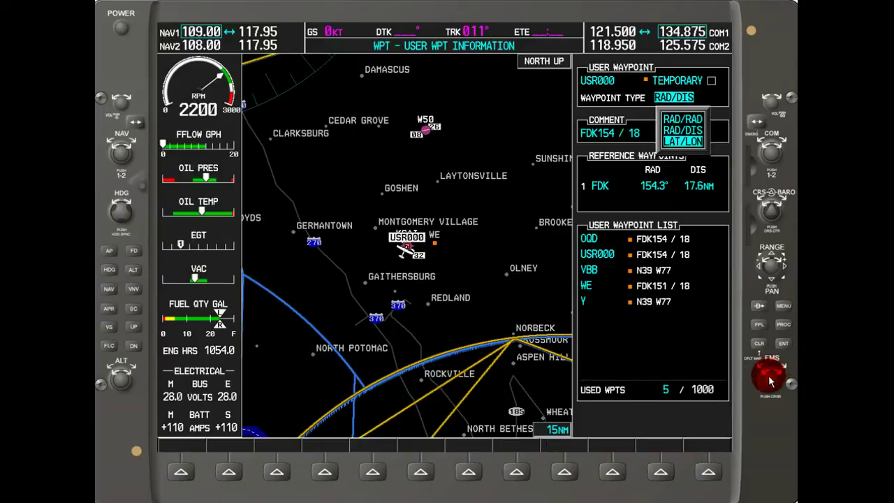
click(771, 380)
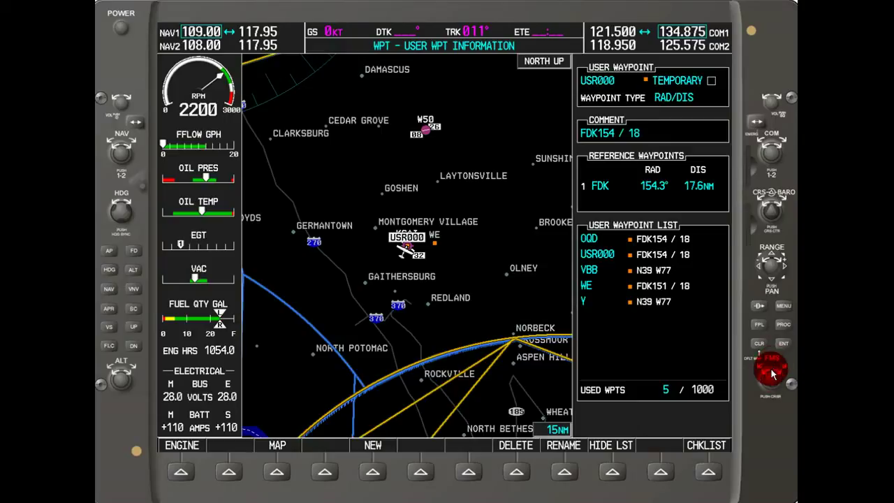
scroll(782, 367, down, 1)
scroll(778, 366, down, 4)
scroll(775, 366, up, 1)
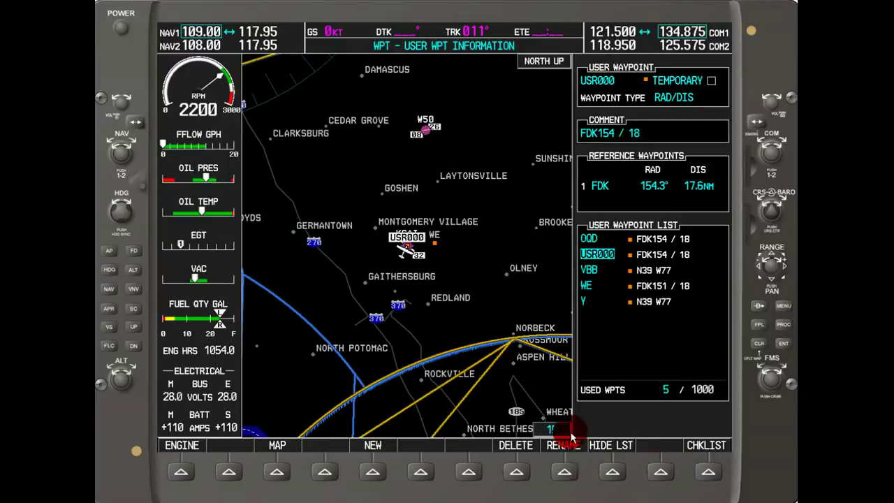
Delete user waypoint USR000 and confirm YES, leaving OQD, VBB, WE and Y.
click(517, 473)
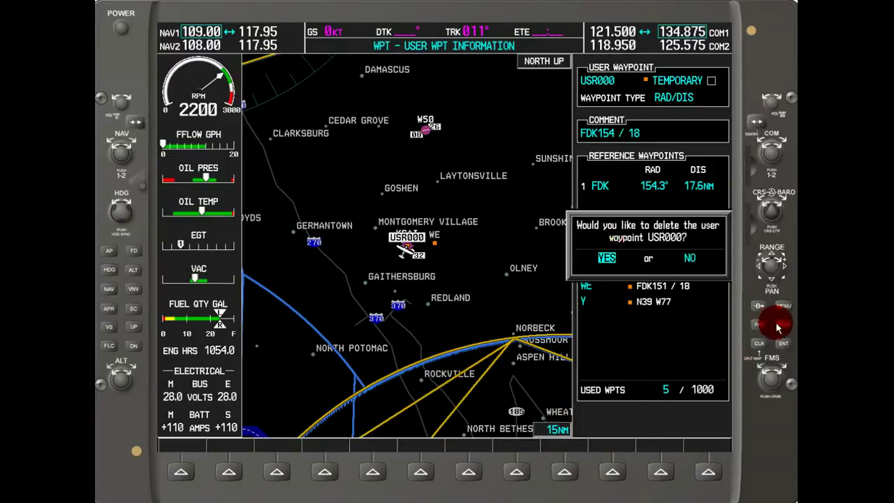
click(782, 346)
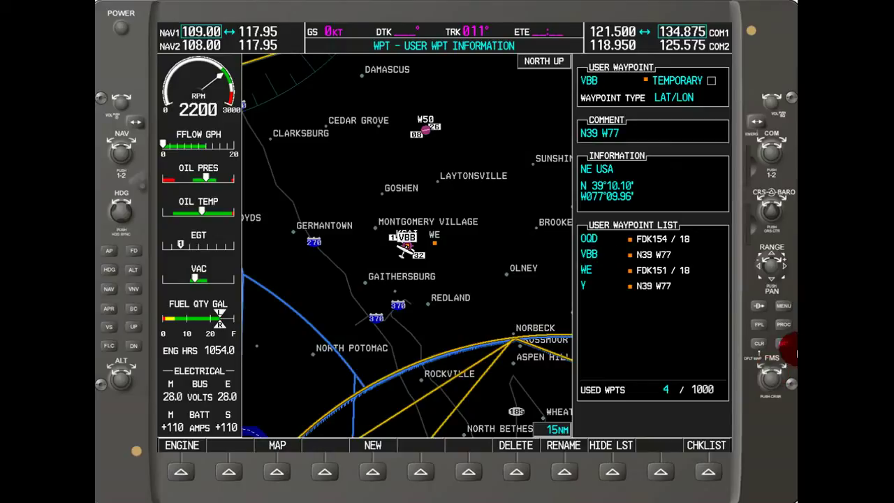
scroll(782, 366, up, 4)
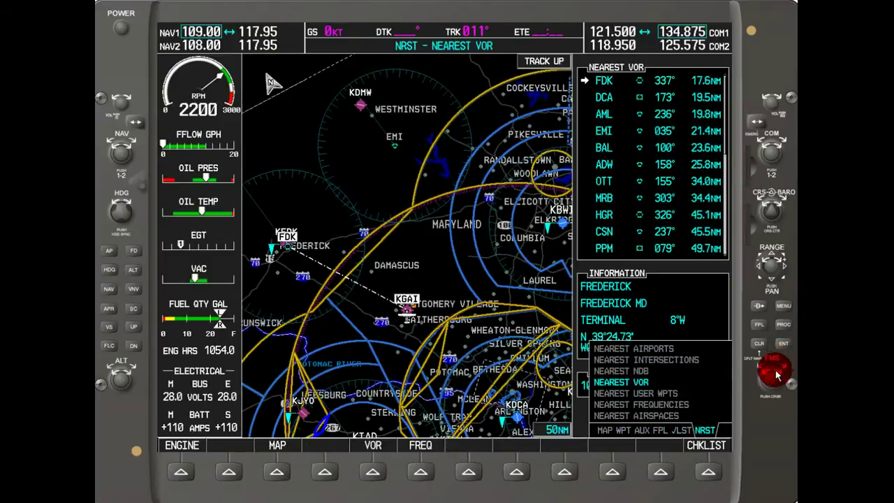
Show Nearest User WPTs and scroll through OQD, VBB, Y at 0.0 NM and WE at 1.1 NM.
scroll(775, 375, up, 1)
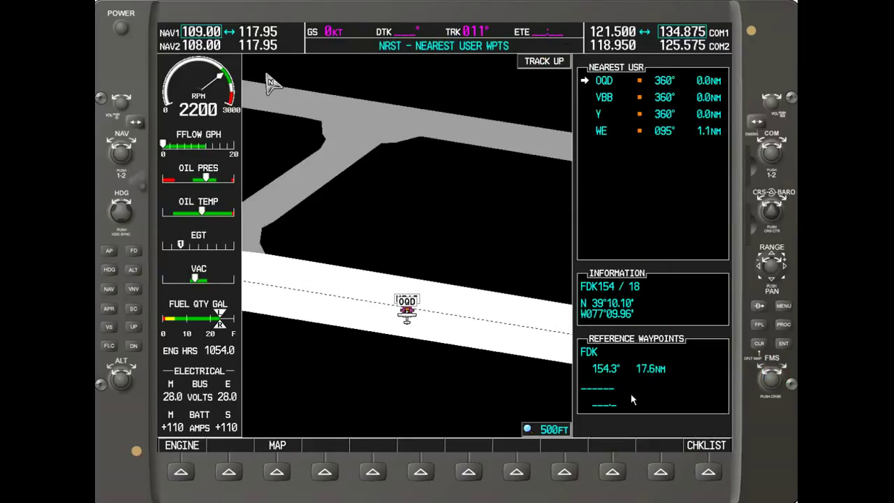
click(767, 385)
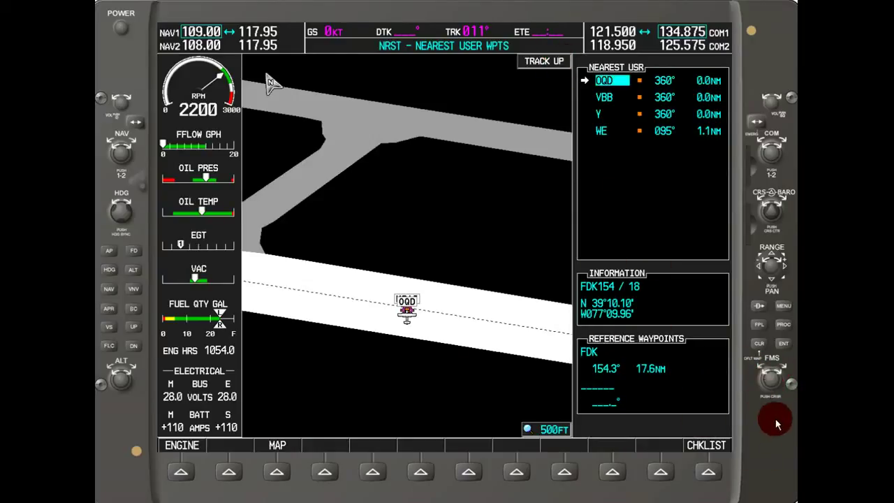
scroll(777, 375, down, 1)
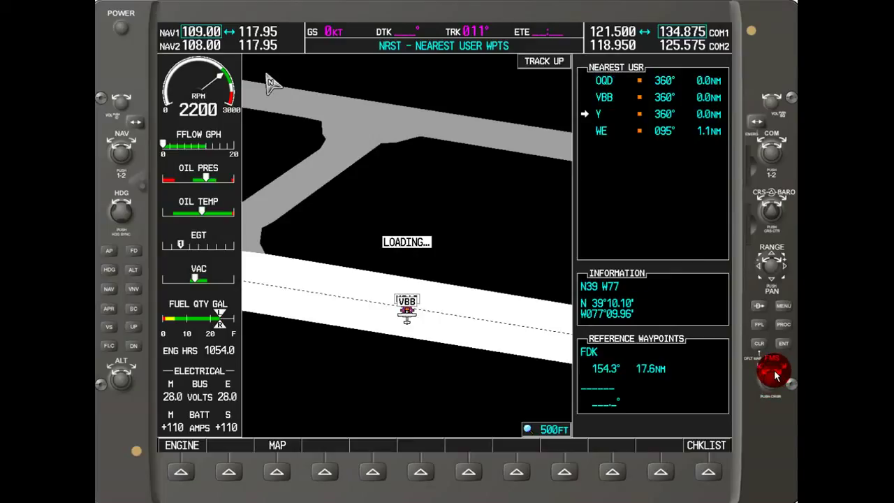
scroll(777, 376, down, 2)
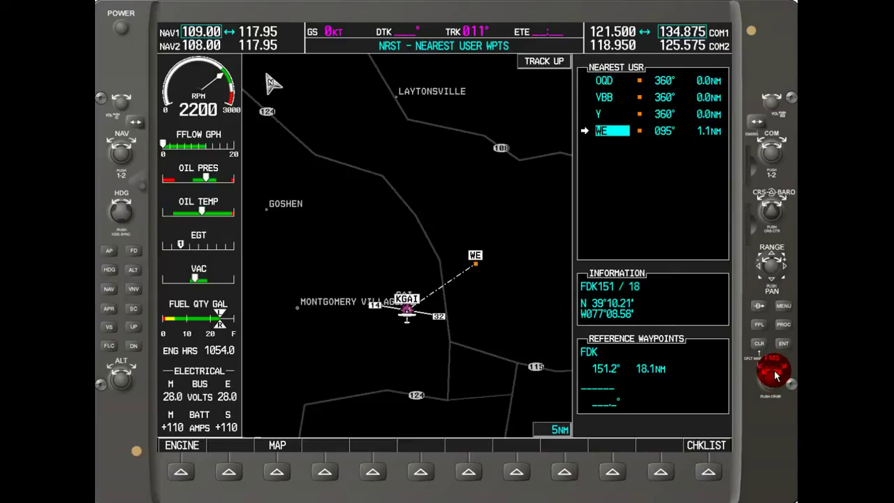
scroll(772, 376, up, 3)
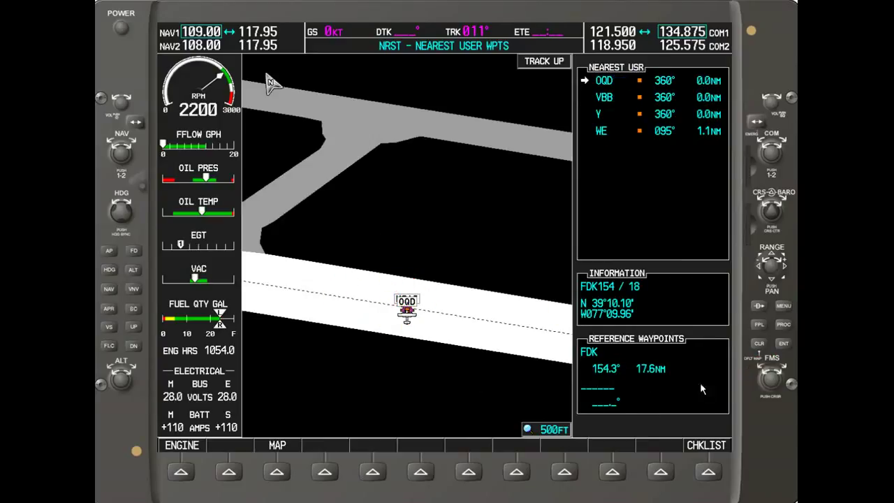
scroll(774, 383, down, 3)
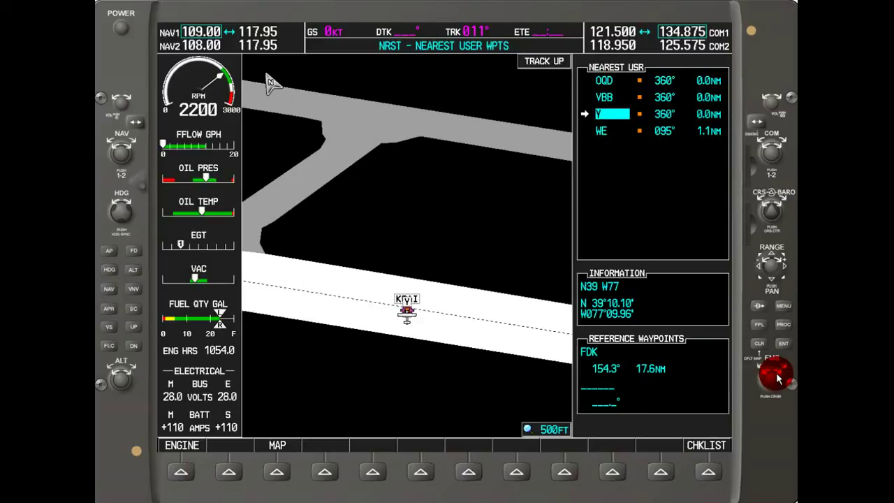